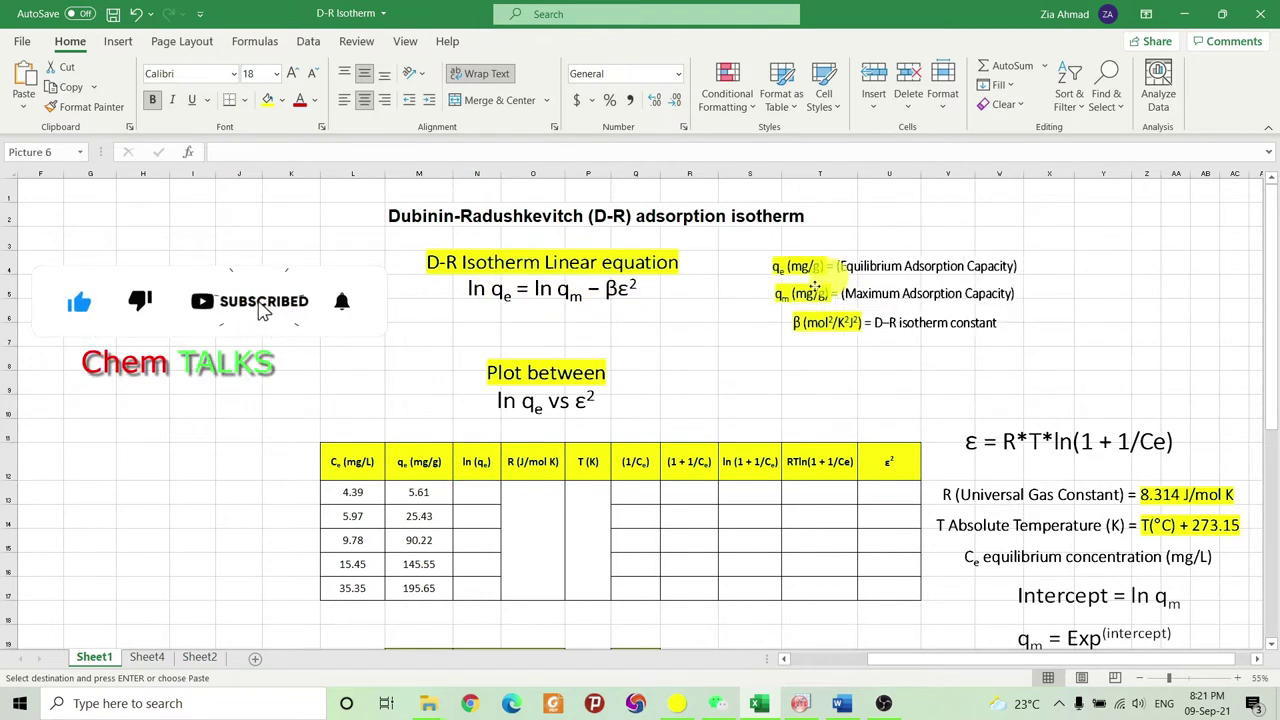
# Move the symbol definitions picture closer to the linear equation and the "Plot between" caption down to just above the data table.
pyautogui.moveTo(822, 263); pyautogui.dragTo(708, 309)
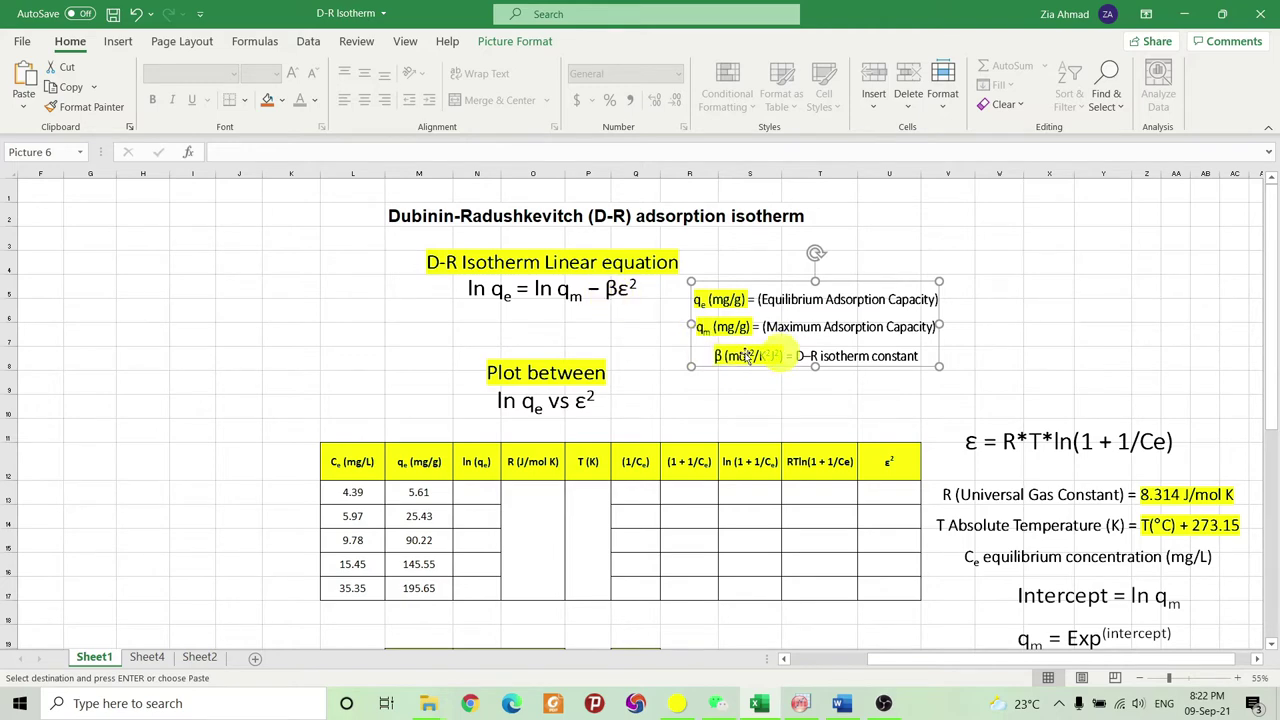
pyautogui.scroll(-1, 766, 366)
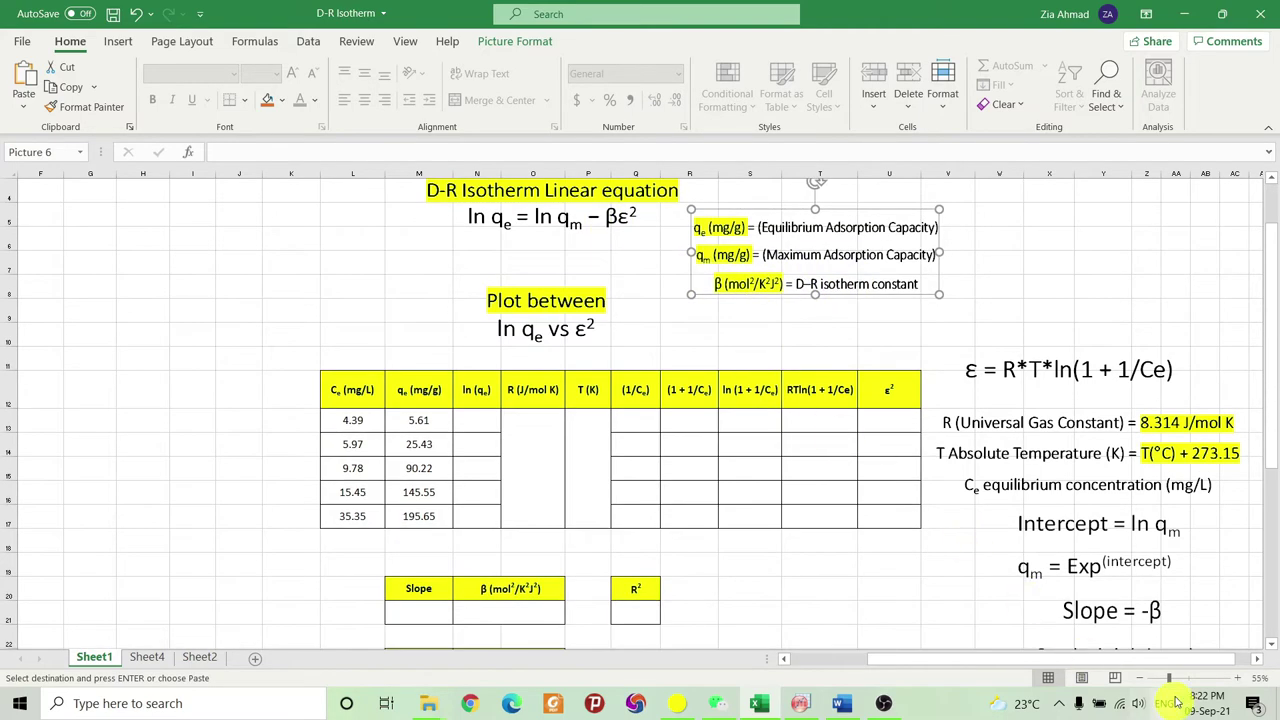
pyautogui.click(1239, 678)
pyautogui.moveTo(1030, 659)
pyautogui.mouseDown()
pyautogui.moveTo(1125, 659)
pyautogui.moveTo(1030, 659)
pyautogui.mouseUp()
pyautogui.scroll(2, 771, 423)
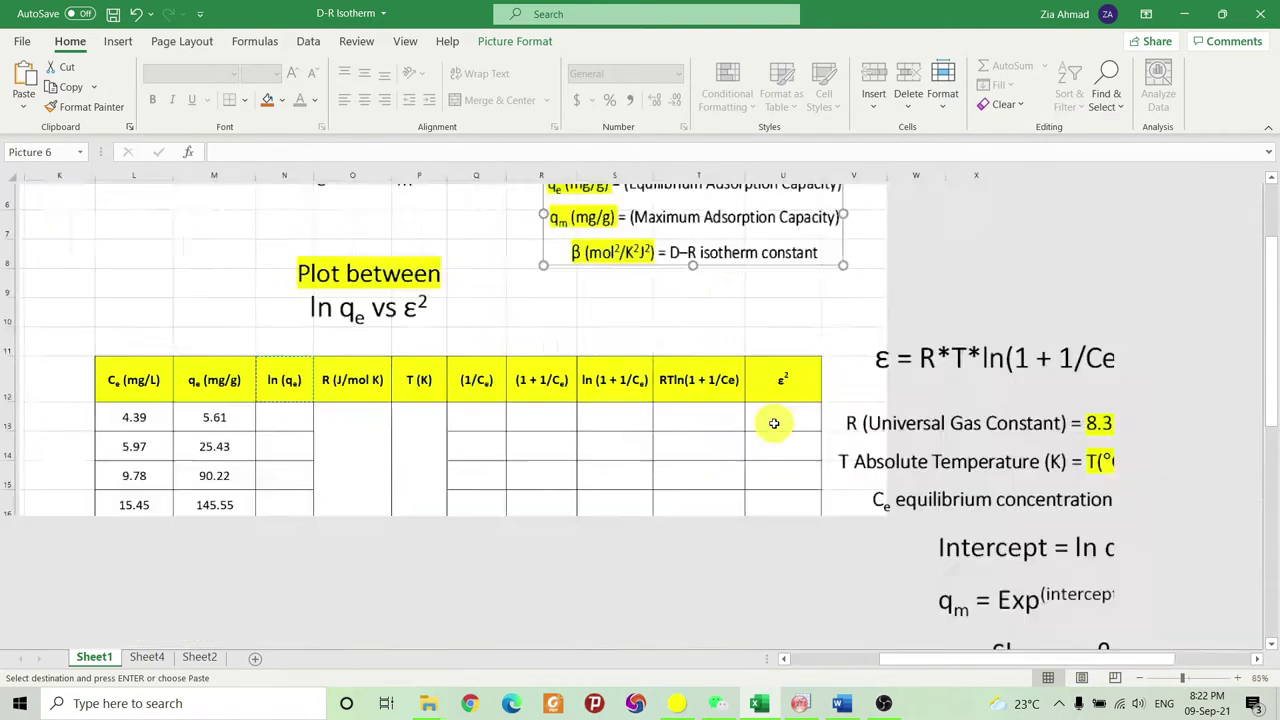
pyautogui.hscroll(3, 1049, 663)
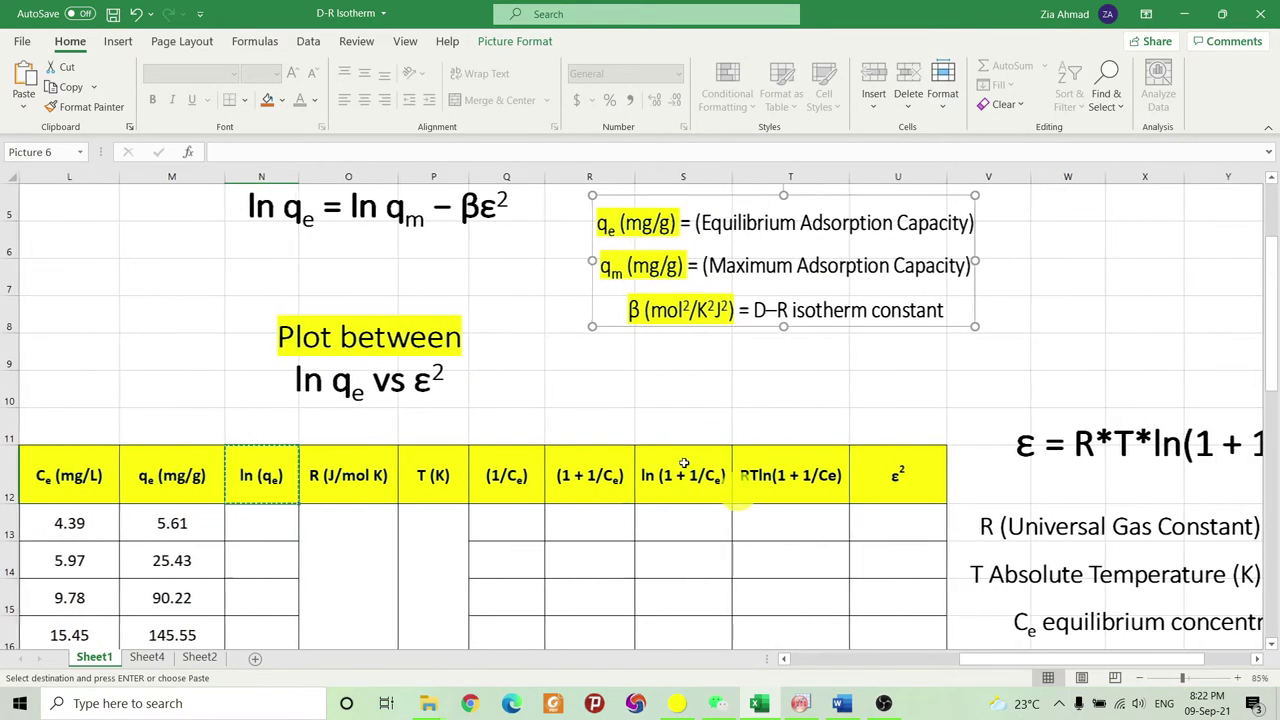
pyautogui.scroll(-1, 677, 463)
pyautogui.moveTo(967, 665); pyautogui.dragTo(934, 660)
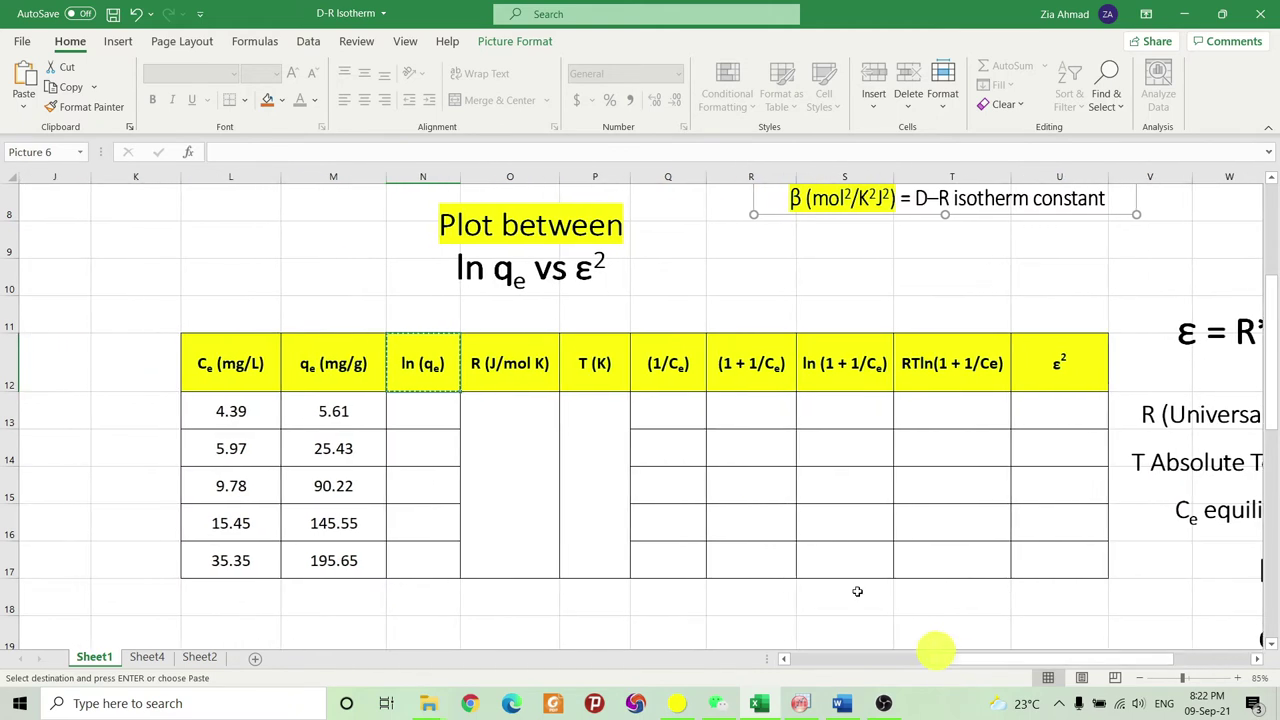
pyautogui.click(548, 263)
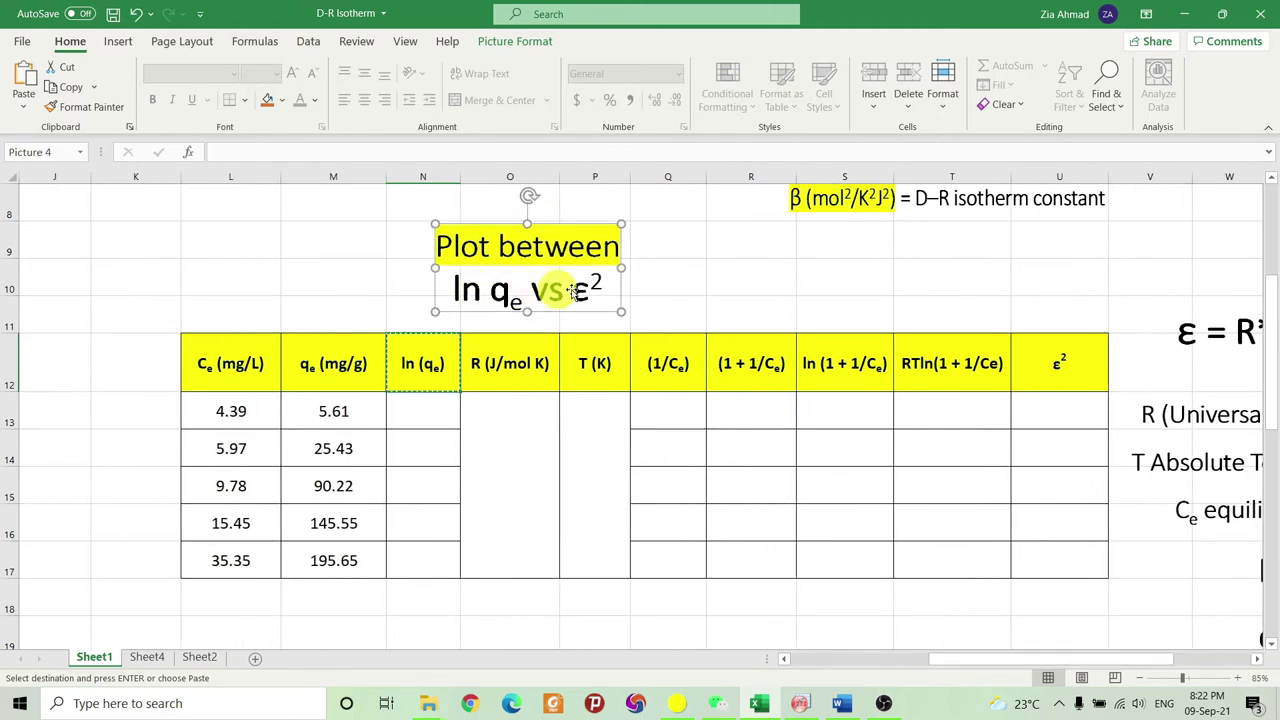
# Calculate ln (qe) in N13 with =LN(M13) and fill the formula down to N17.
pyautogui.click(423, 407)
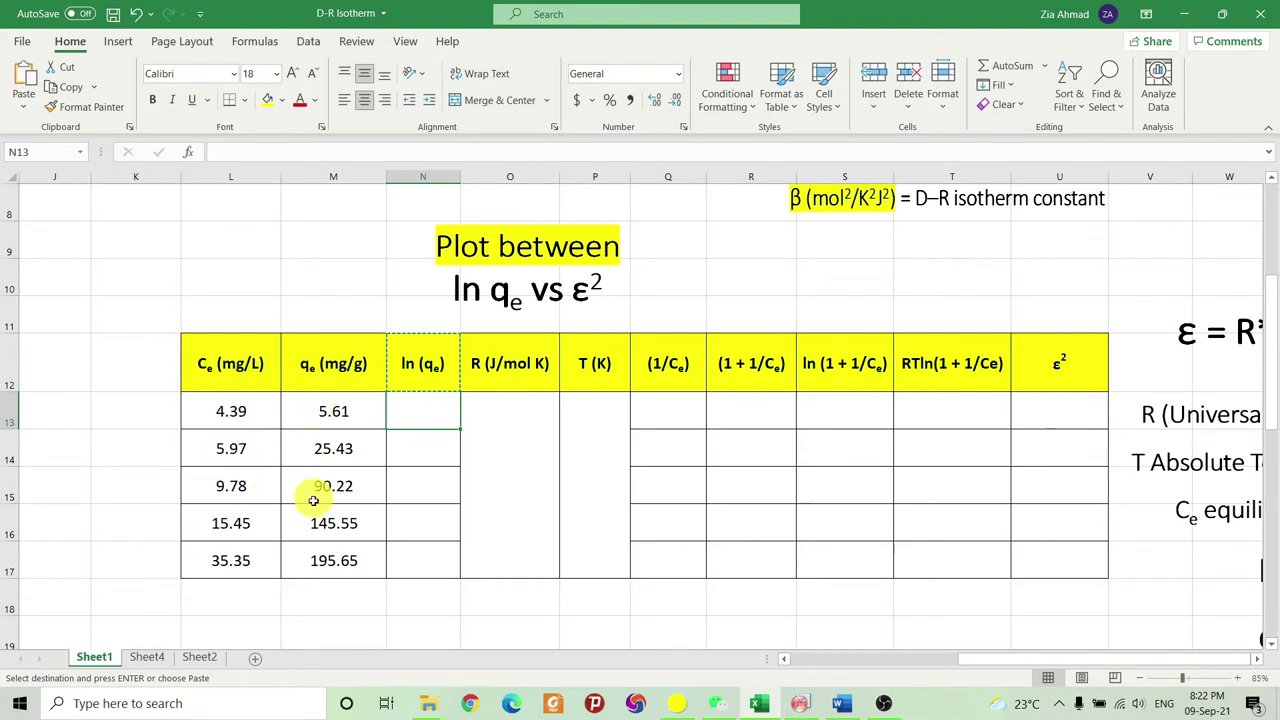
pyautogui.doubleClick(420, 413)
pyautogui.write('=')
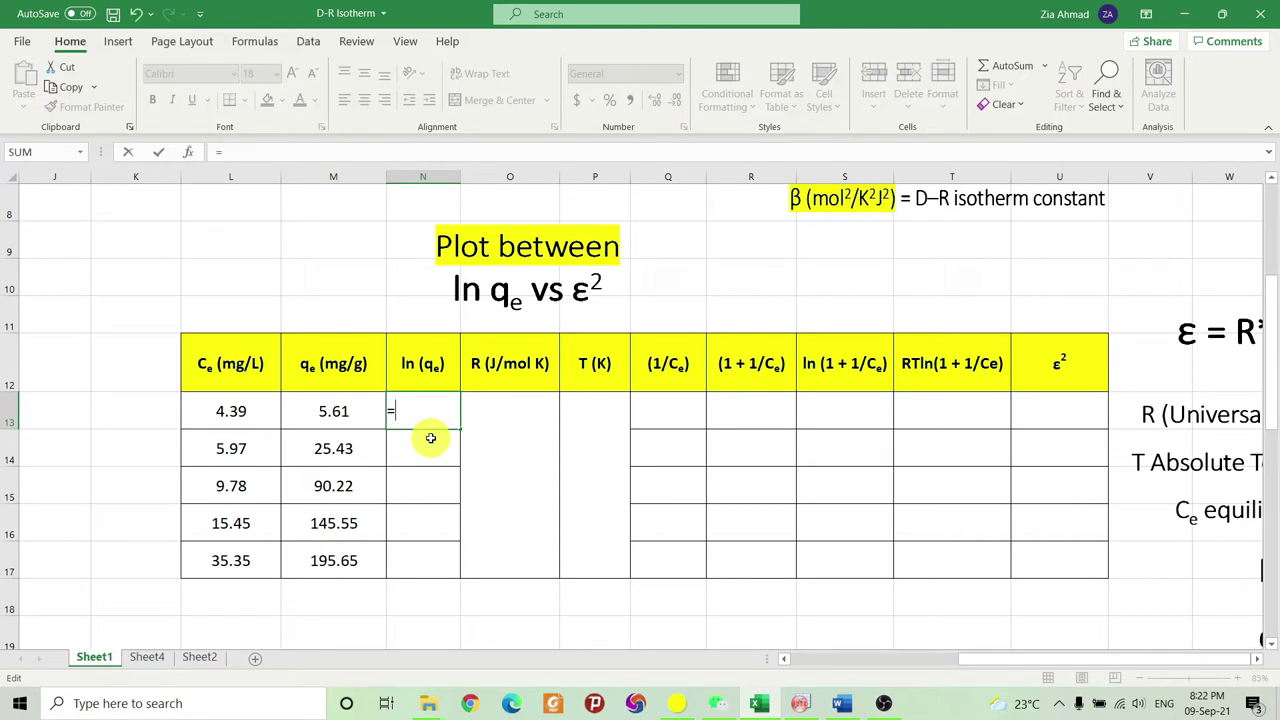
pyautogui.write('ln')
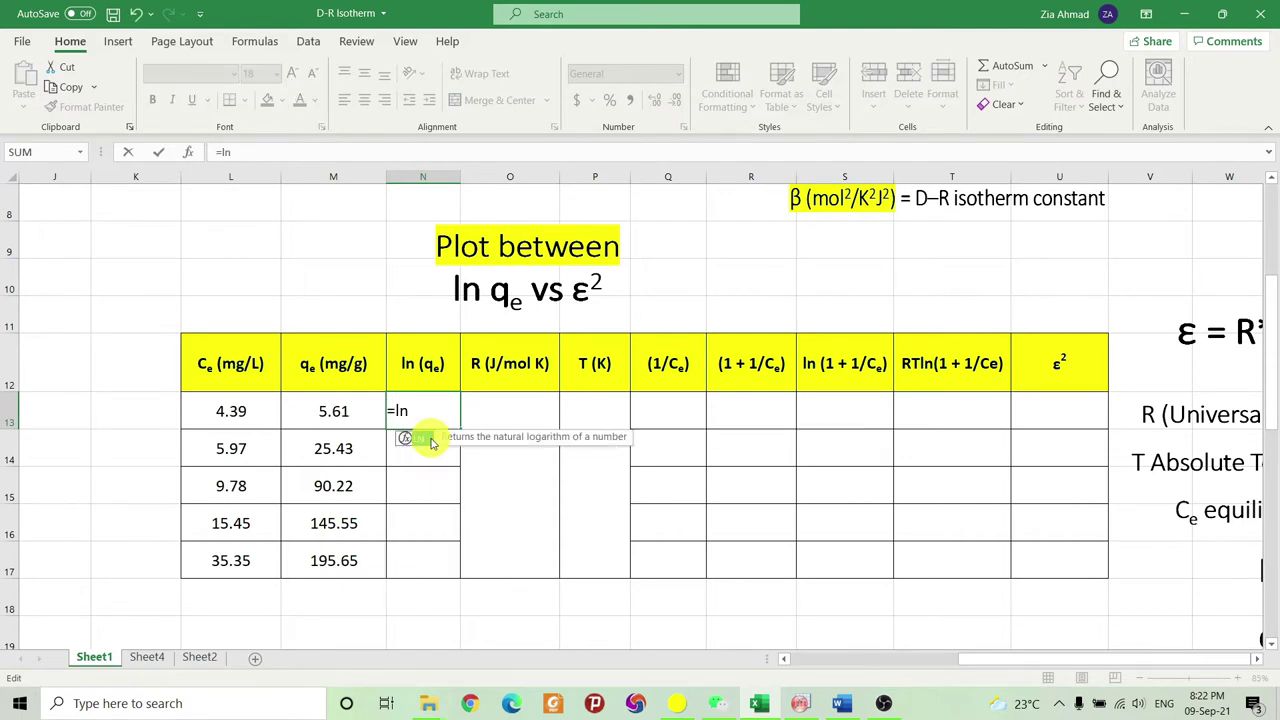
pyautogui.doubleClick(425, 443)
pyautogui.click(340, 412)
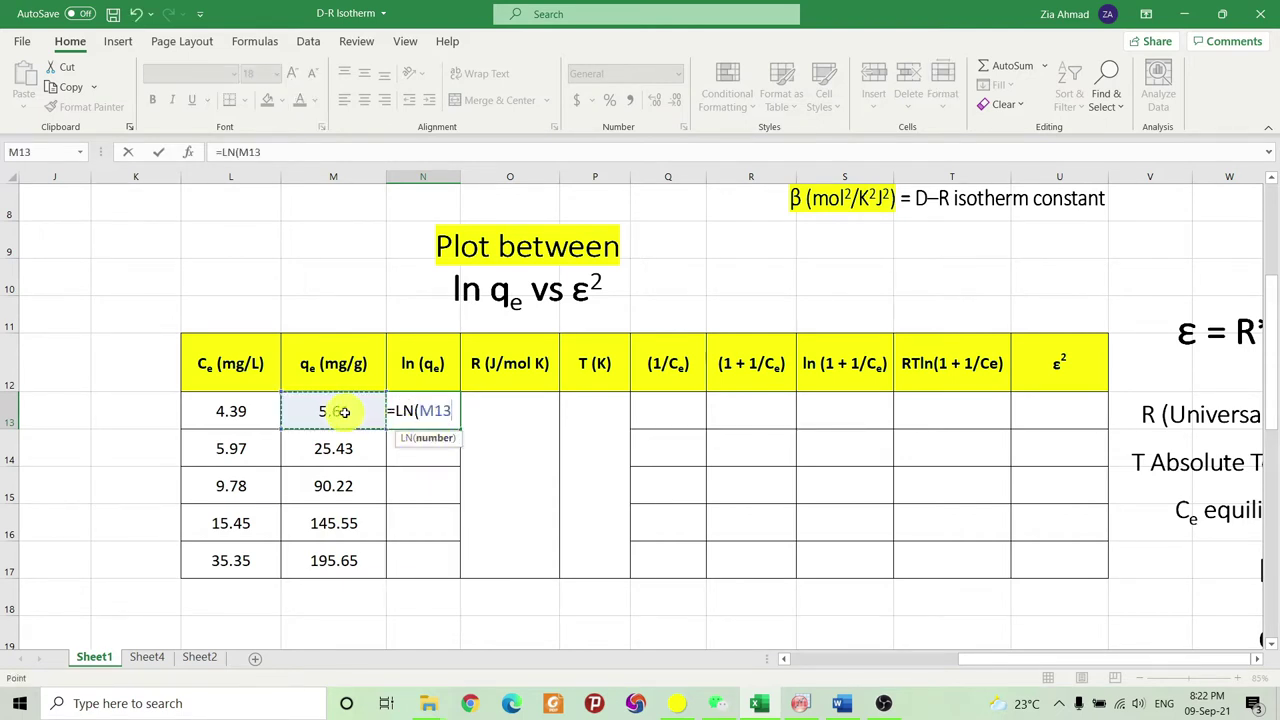
pyautogui.press('Return')
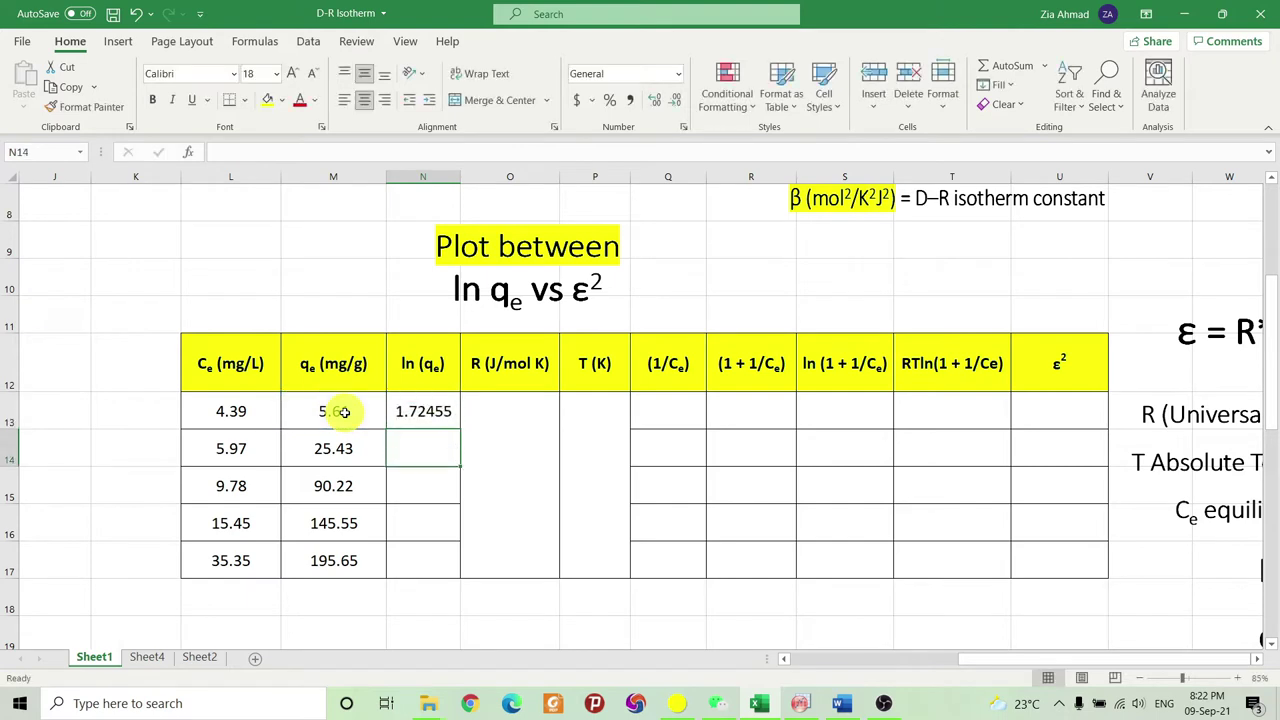
pyautogui.click(440, 418)
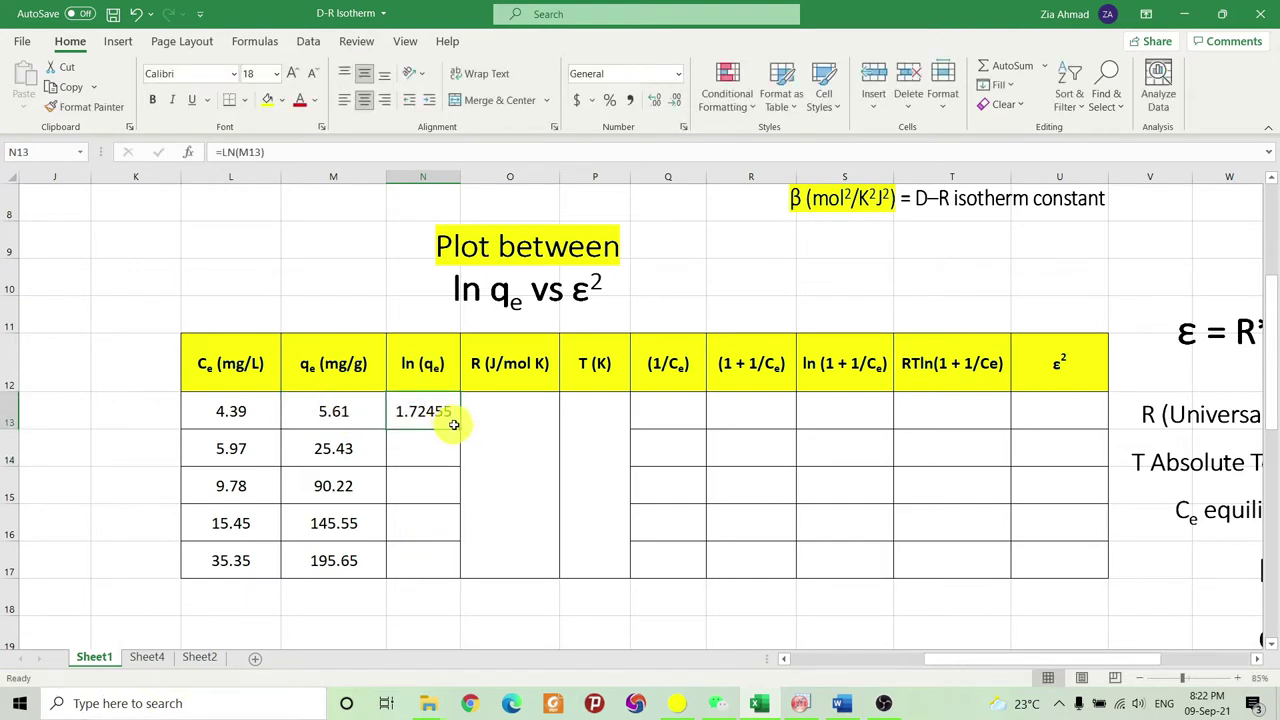
pyautogui.doubleClick(460, 427)
# Bring the constants picture beside the T (K) column and enter 8.314 as R in the merged cell O13.
pyautogui.click(492, 421)
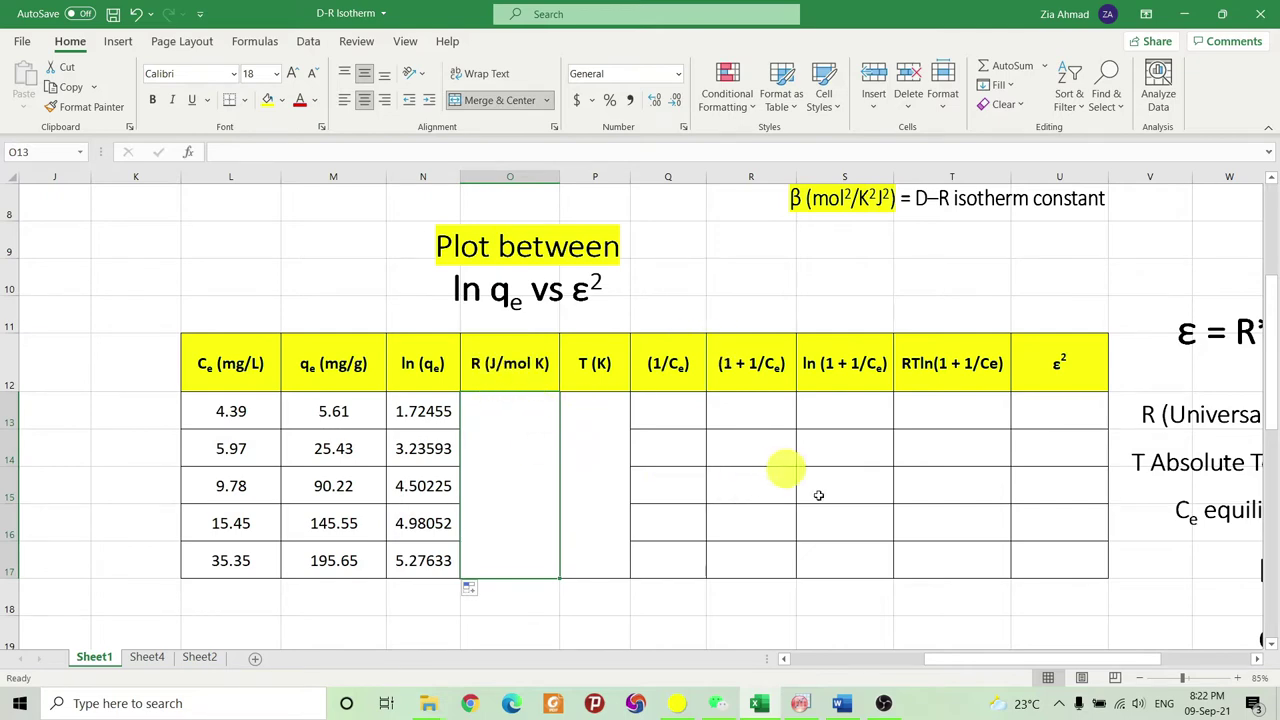
pyautogui.moveTo(1003, 660); pyautogui.dragTo(1050, 663)
pyautogui.moveTo(1050, 497); pyautogui.dragTo(680, 487)
pyautogui.moveTo(955, 668); pyautogui.dragTo(908, 666)
pyautogui.moveTo(1070, 485); pyautogui.dragTo(995, 481)
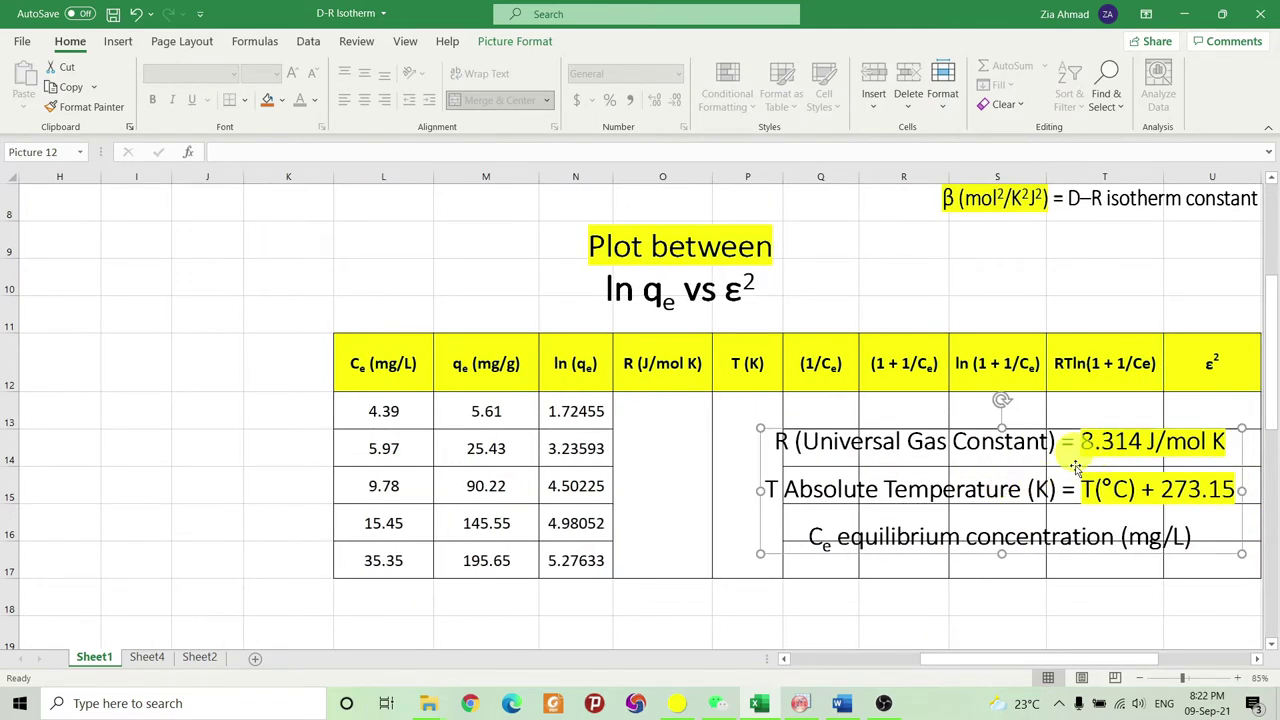
pyautogui.click(684, 455)
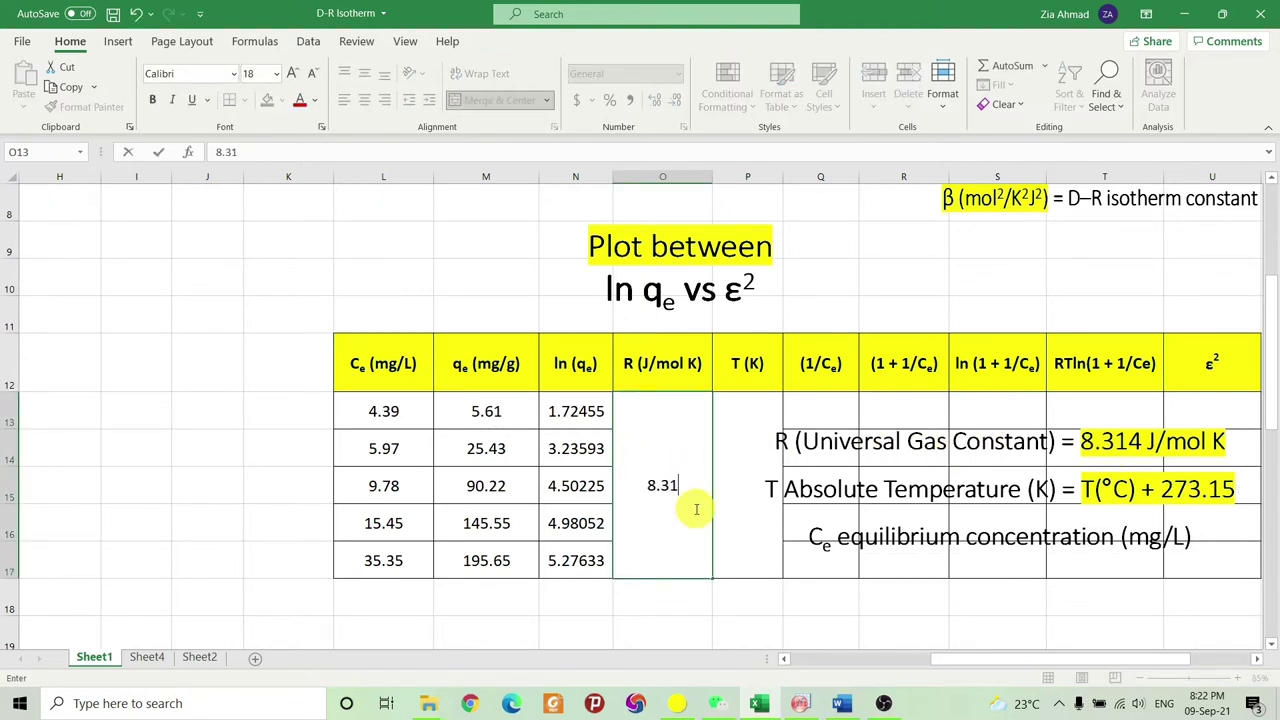
# Nudge the constants picture clear of the T (K) column and calculate the absolute temperature in P13 with =25+273.15.
pyautogui.click(740, 466)
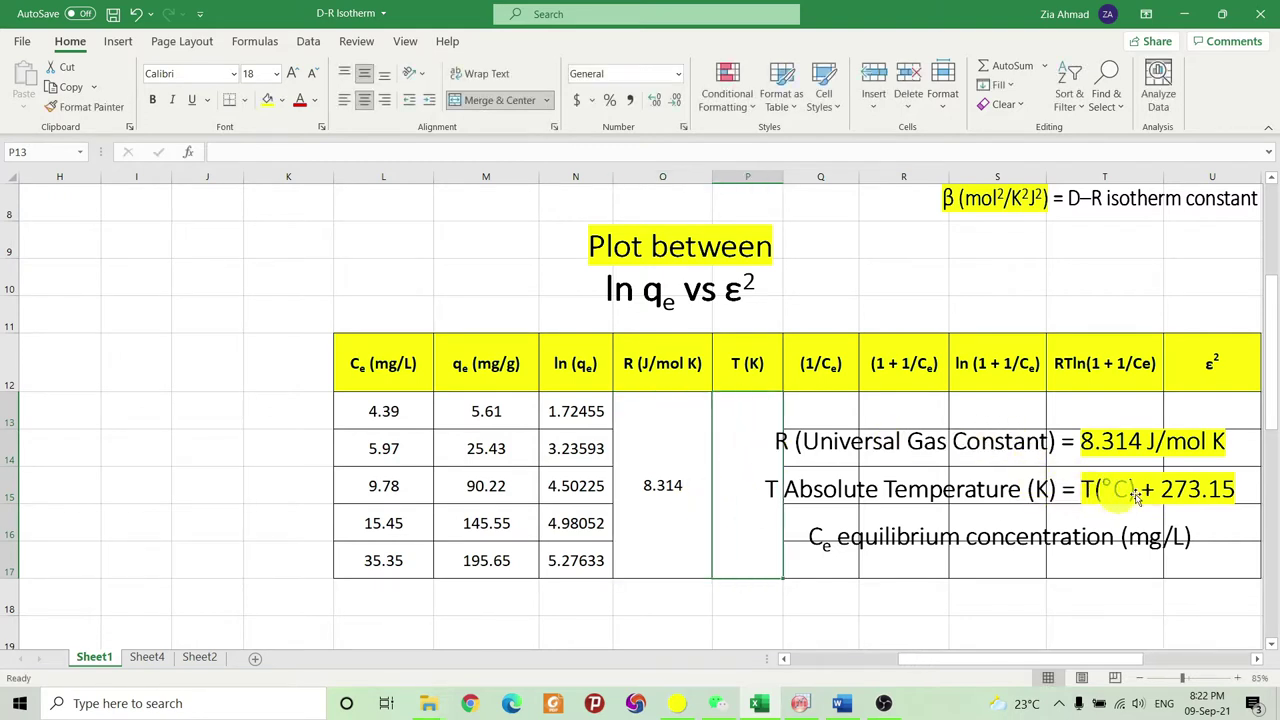
pyautogui.moveTo(815, 481); pyautogui.dragTo(833, 485)
pyautogui.click(754, 485)
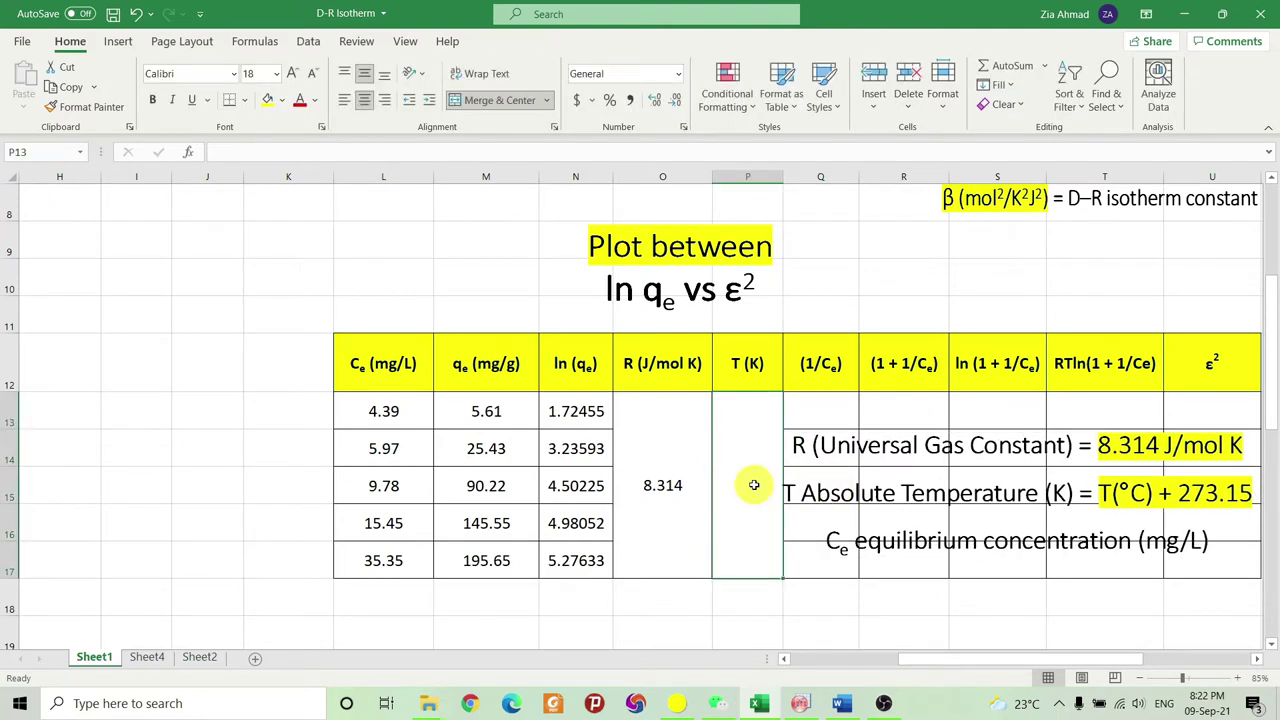
pyautogui.write('=25+')
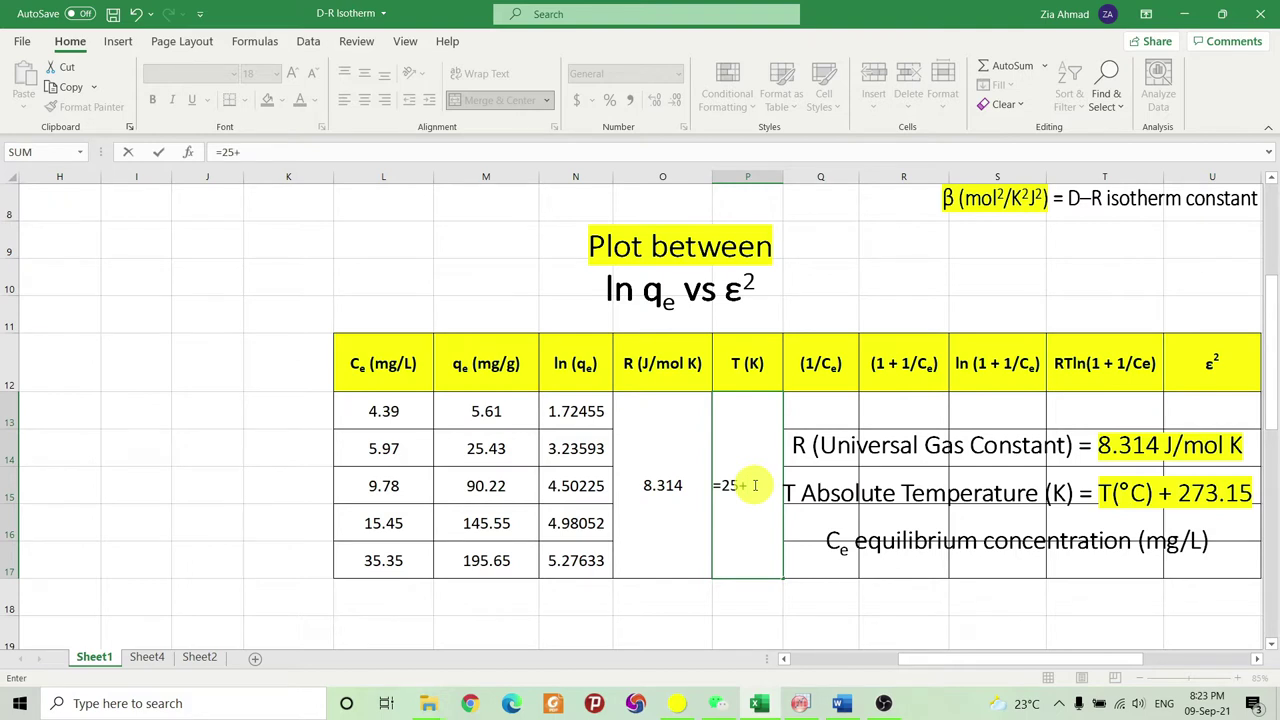
pyautogui.write('273.15')
pyautogui.press('Return')
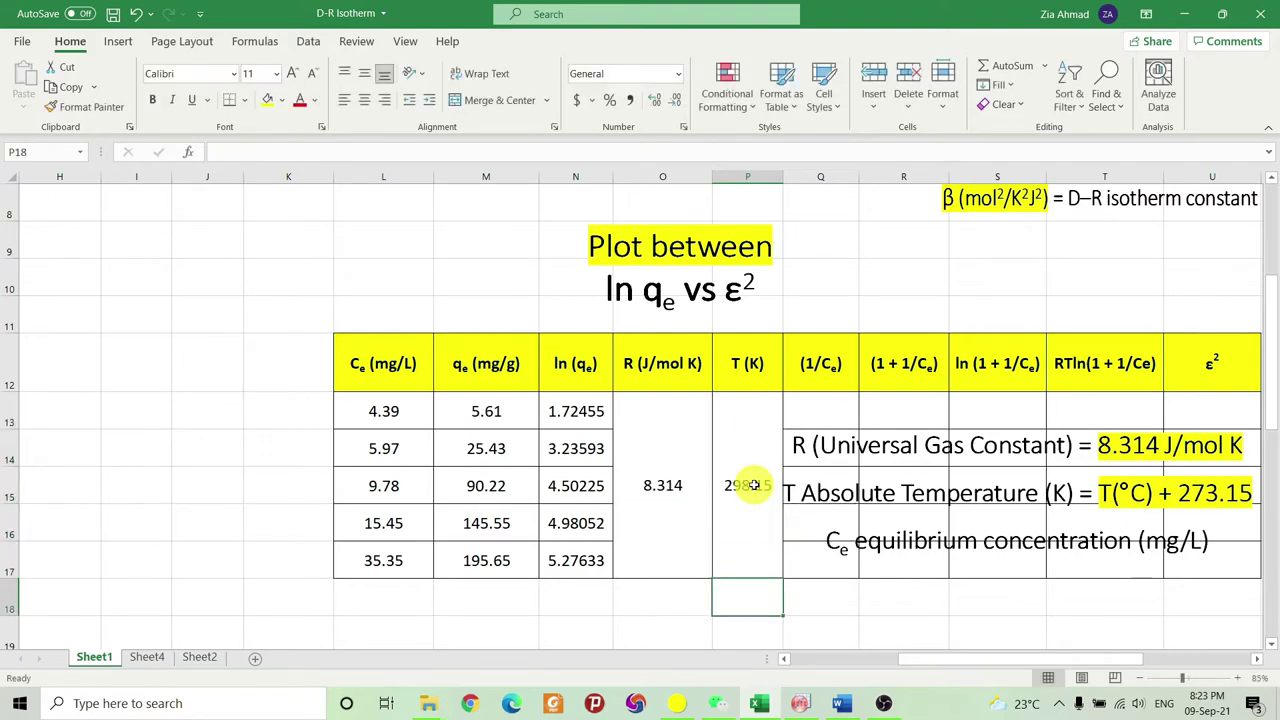
# Move the constants picture off the table past column U and place the ε = R*T*ln(1 + 1/Ce) formula above the table.
pyautogui.moveTo(934, 477); pyautogui.dragTo(961, 487)
pyautogui.scroll(-2, 950, 493)
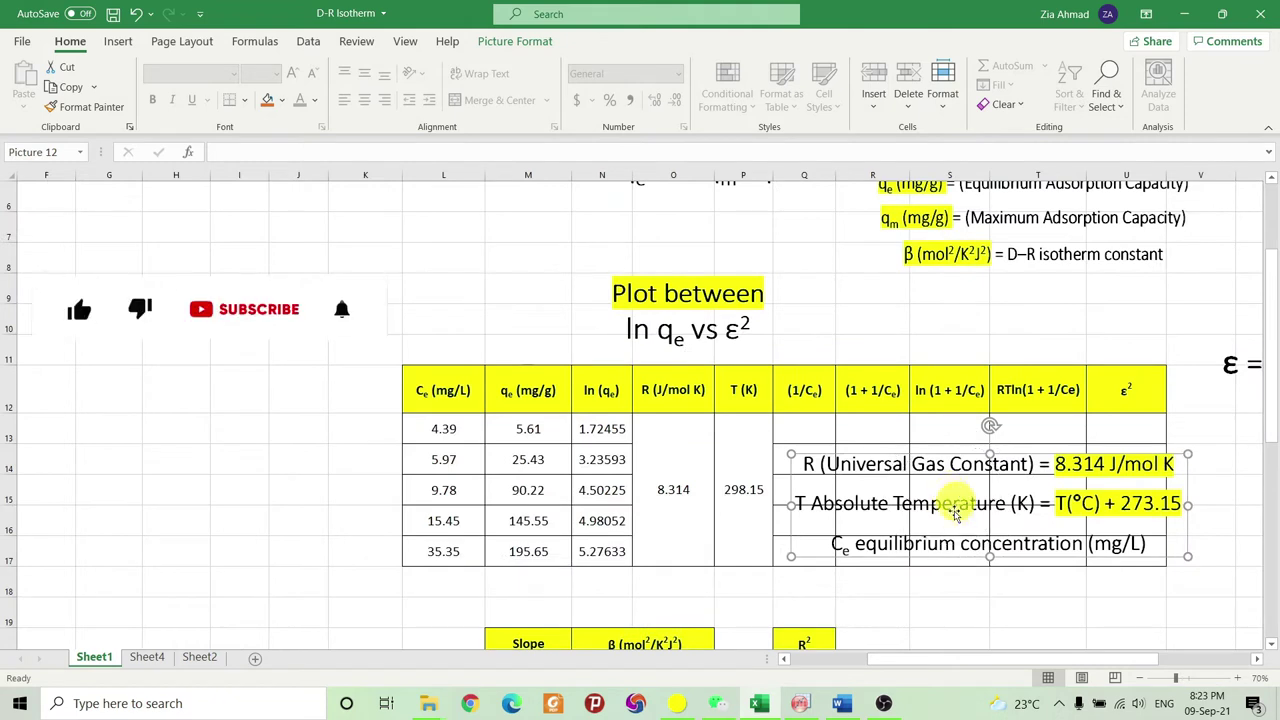
pyautogui.moveTo(1005, 518); pyautogui.dragTo(1222, 510)
pyautogui.moveTo(1140, 478); pyautogui.dragTo(1190, 490)
pyautogui.moveTo(1180, 368); pyautogui.dragTo(830, 325)
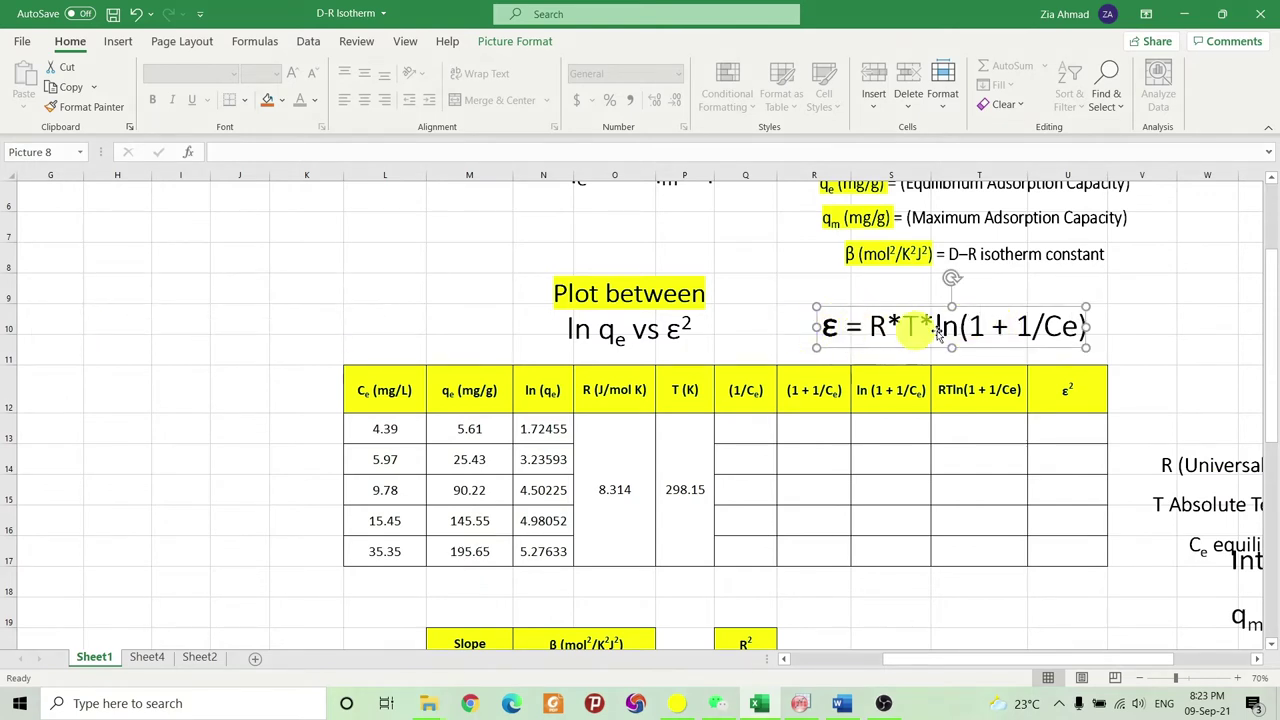
# Calculate 1/Ce in Q13 with =(1/L13) and fill the formula down to Q17.
pyautogui.scroll(1, 858, 345)
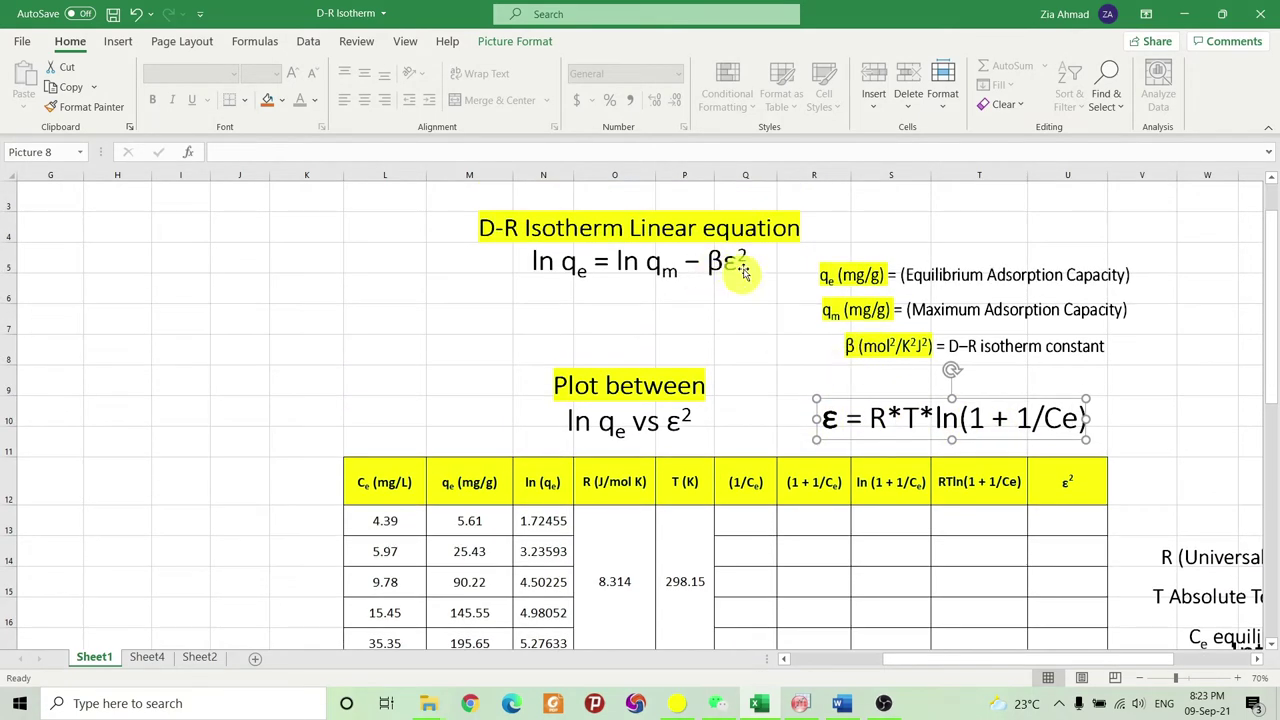
pyautogui.scroll(-1, 842, 463)
pyautogui.click(760, 428)
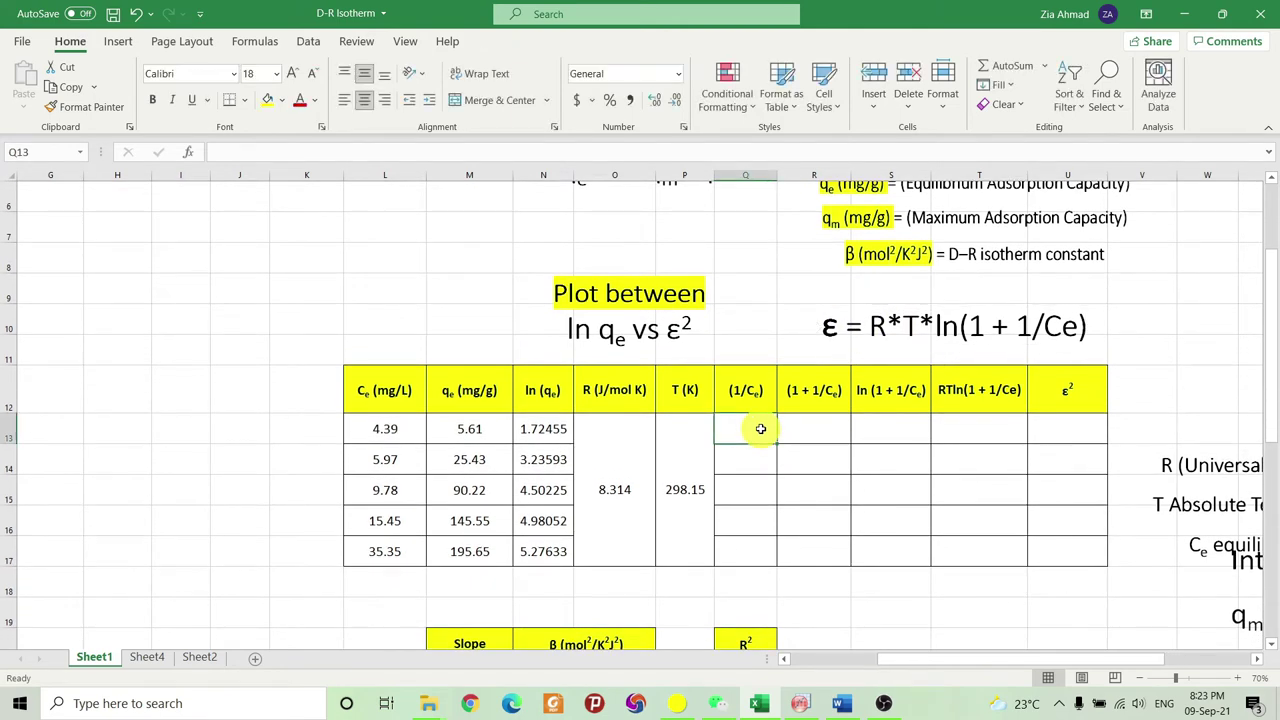
pyautogui.write('=')
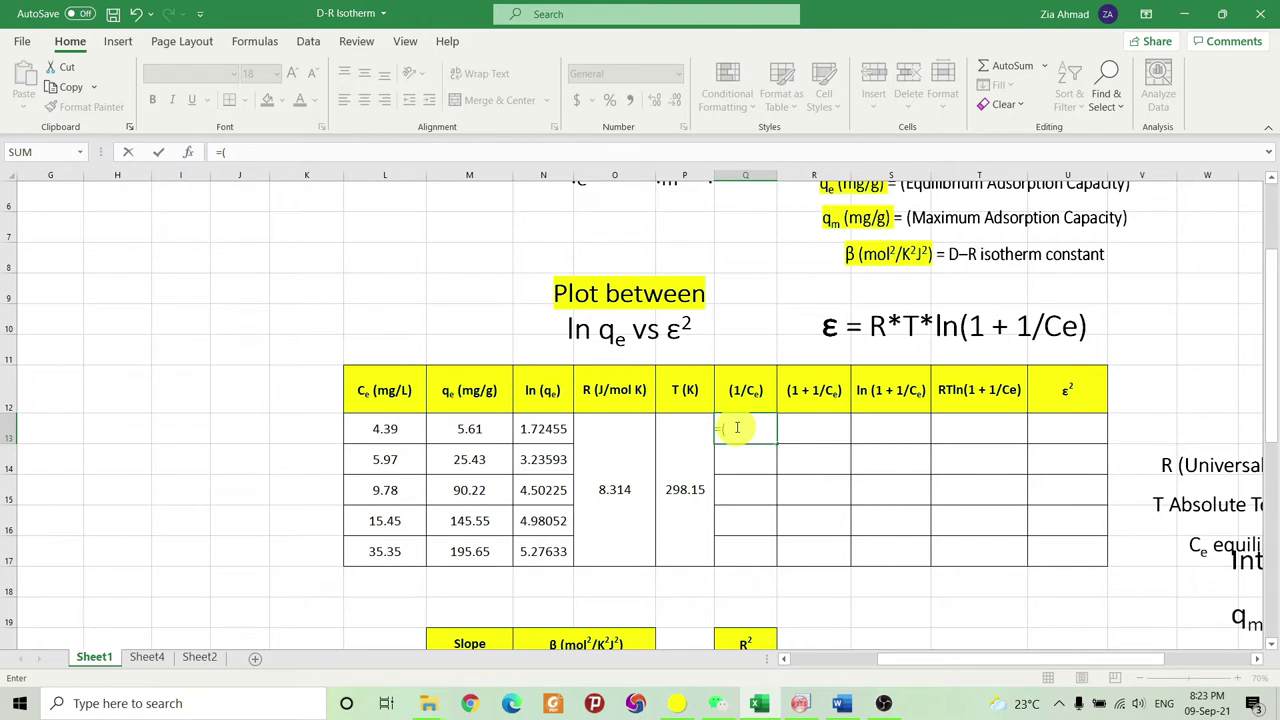
pyautogui.write('(1/')
pyautogui.click(401, 425)
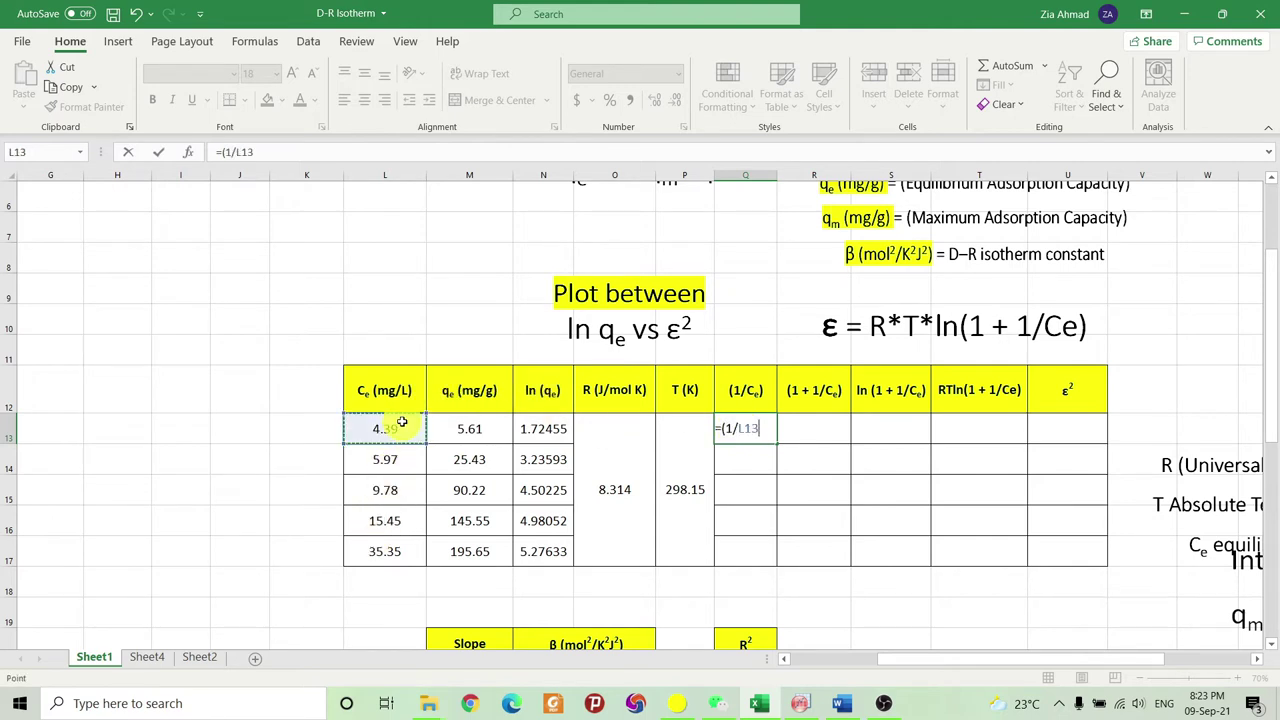
pyautogui.press('Return')
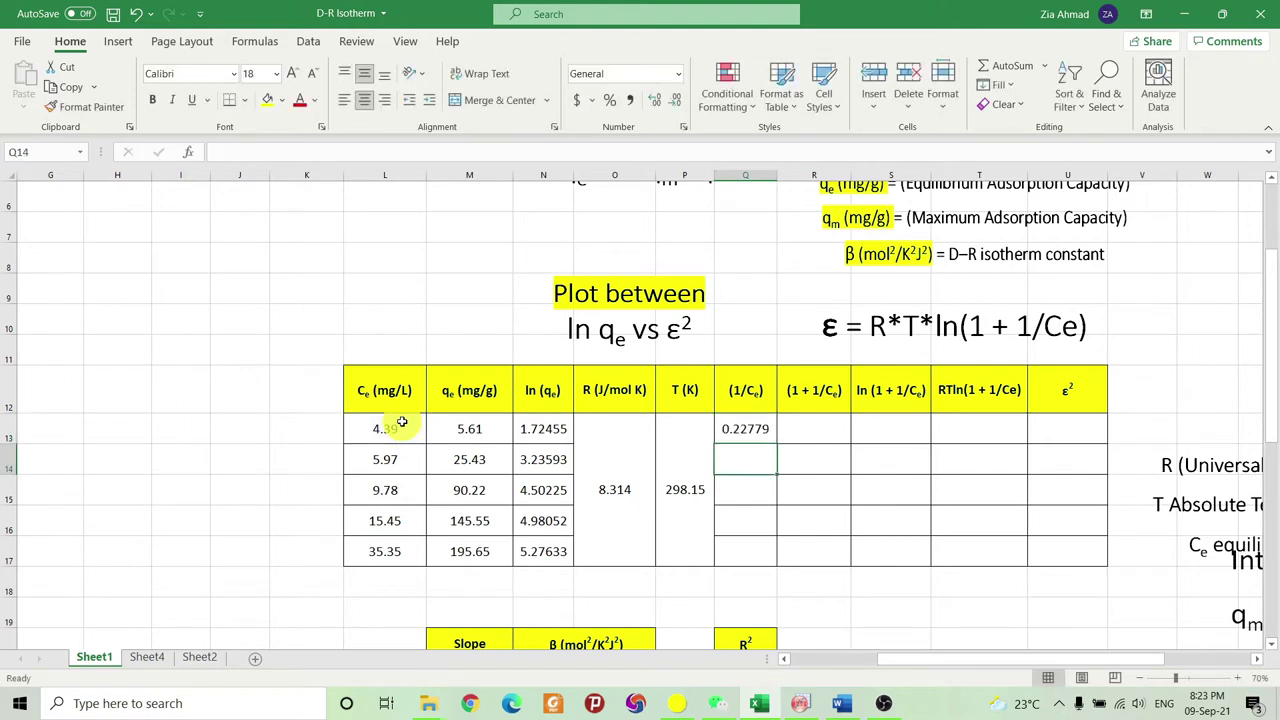
pyautogui.click(745, 430)
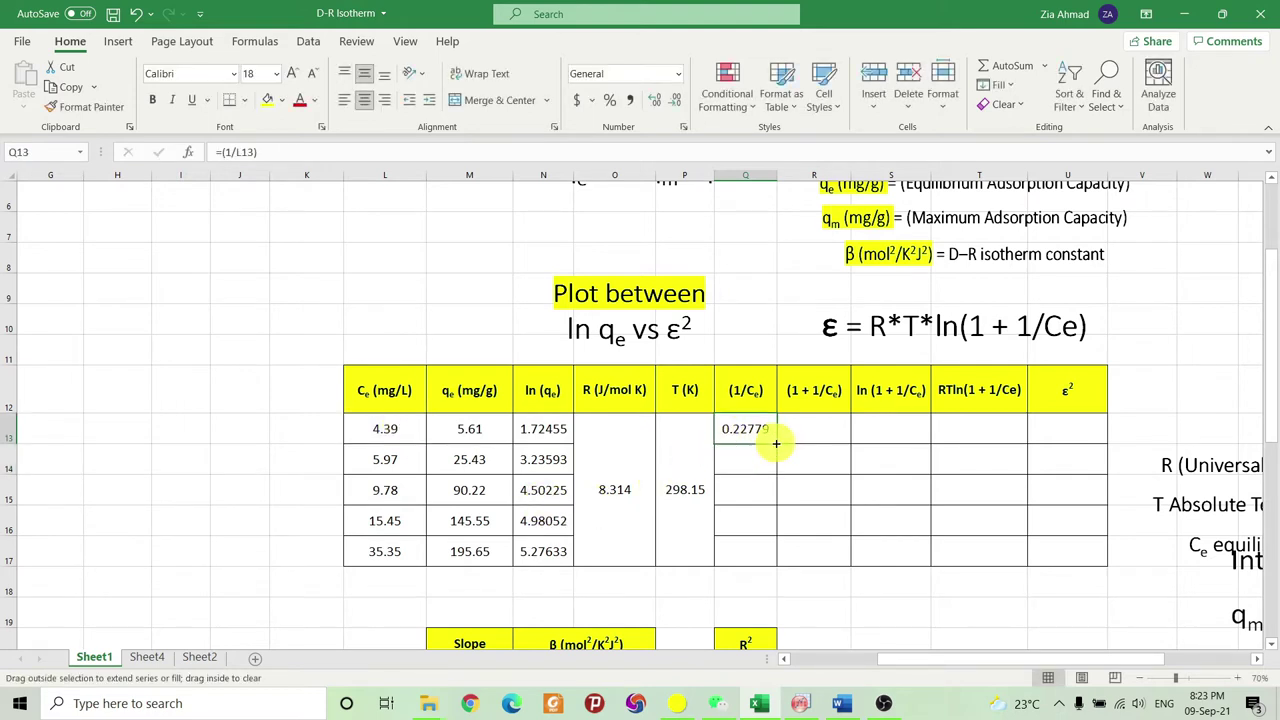
pyautogui.doubleClick(776, 443)
# Calculate 1 + 1/Ce in R13 with =1+Q13 and fill the formula down to R17.
pyautogui.click(808, 427)
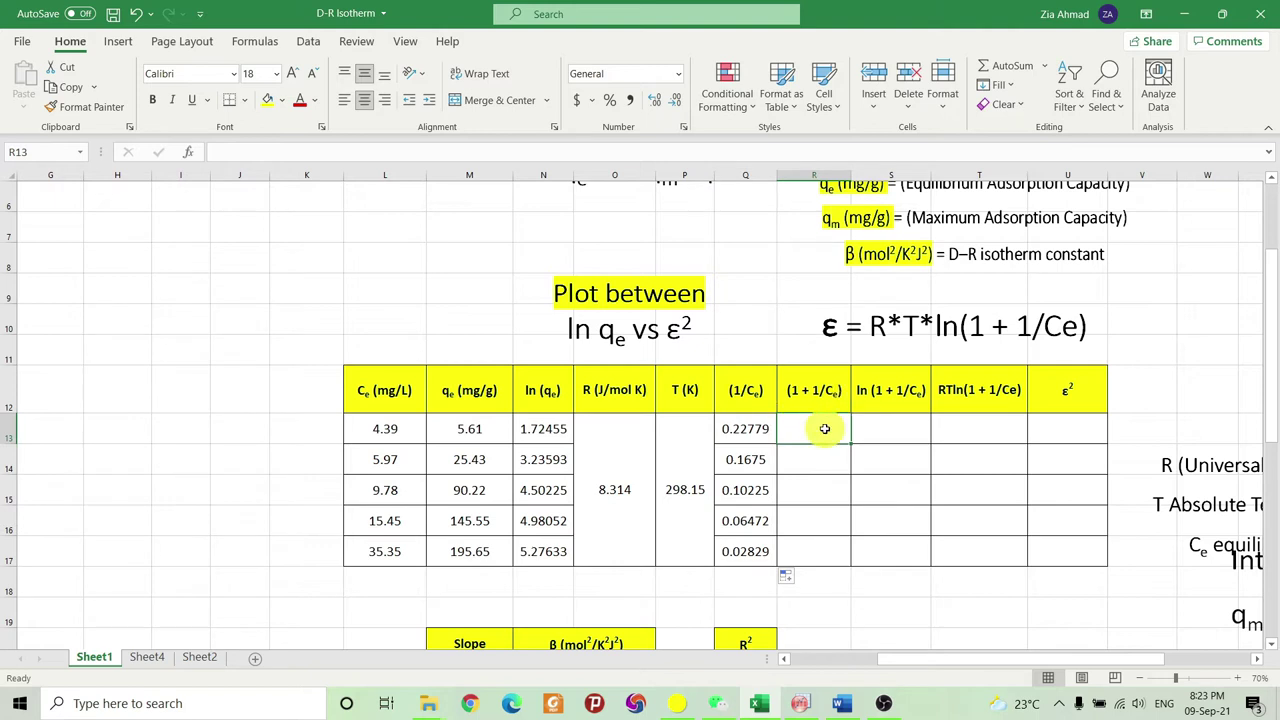
pyautogui.write('=')
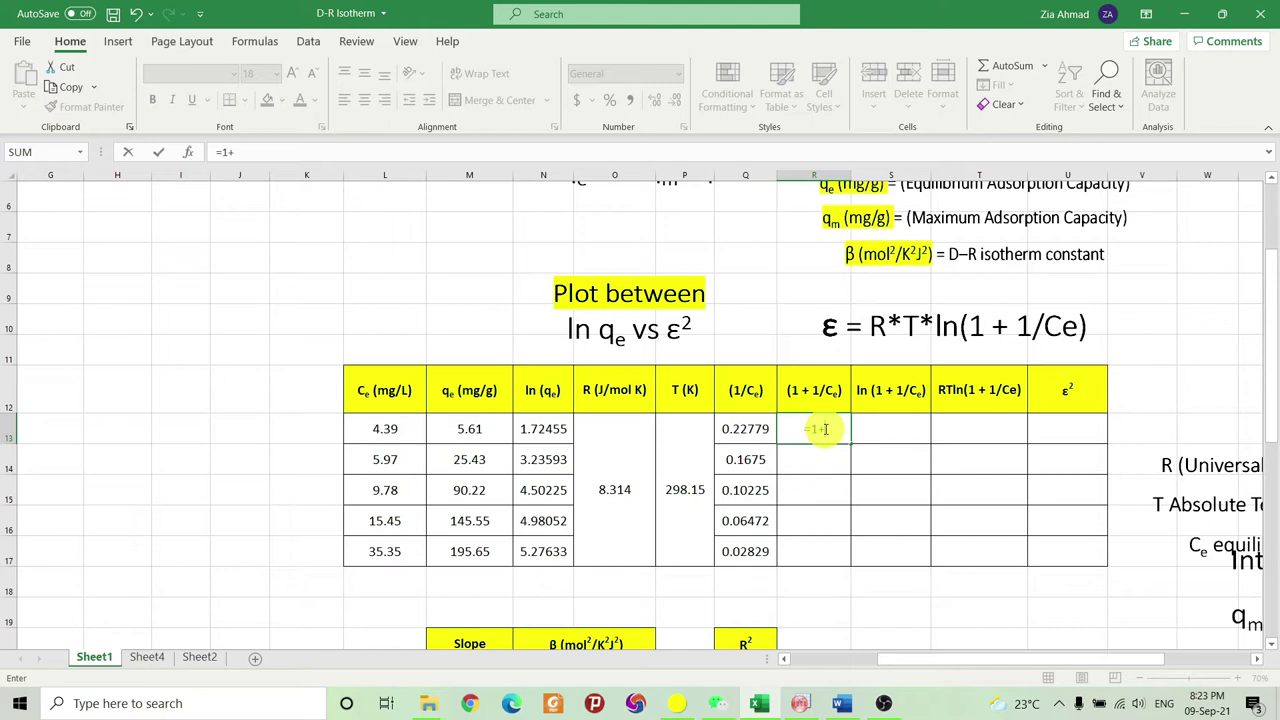
pyautogui.write('1+')
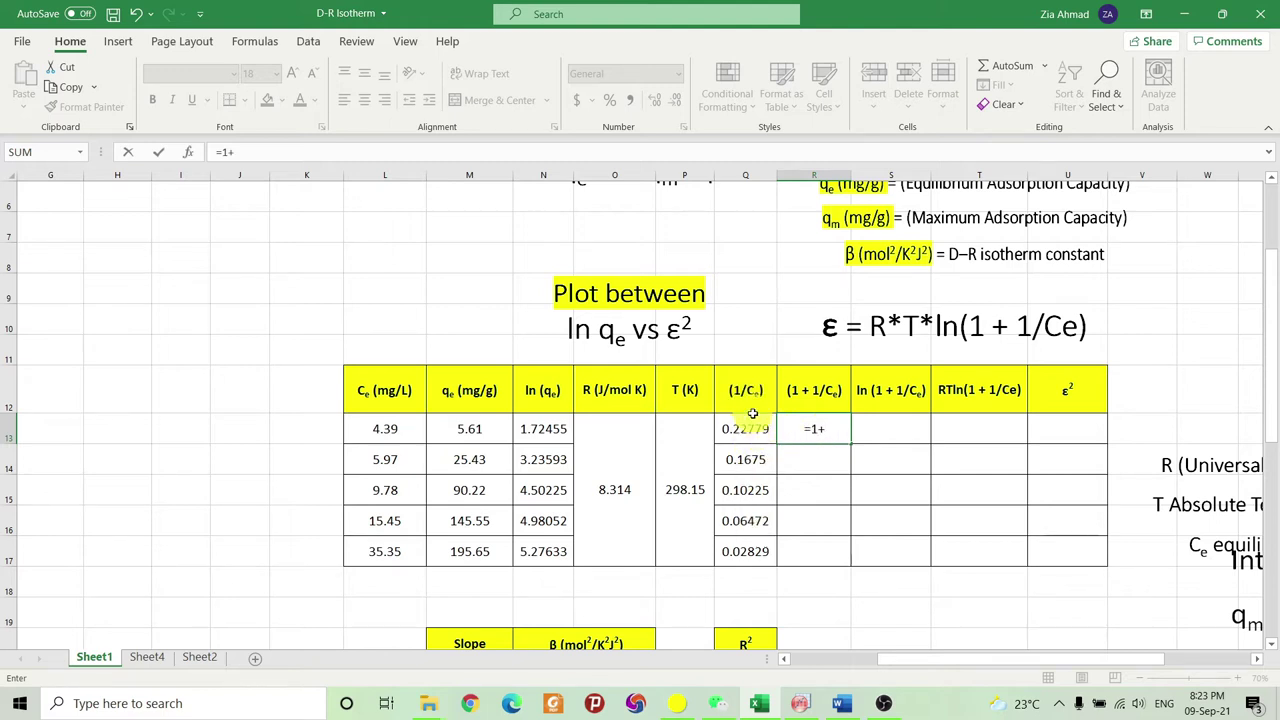
pyautogui.click(751, 432)
pyautogui.press('Return')
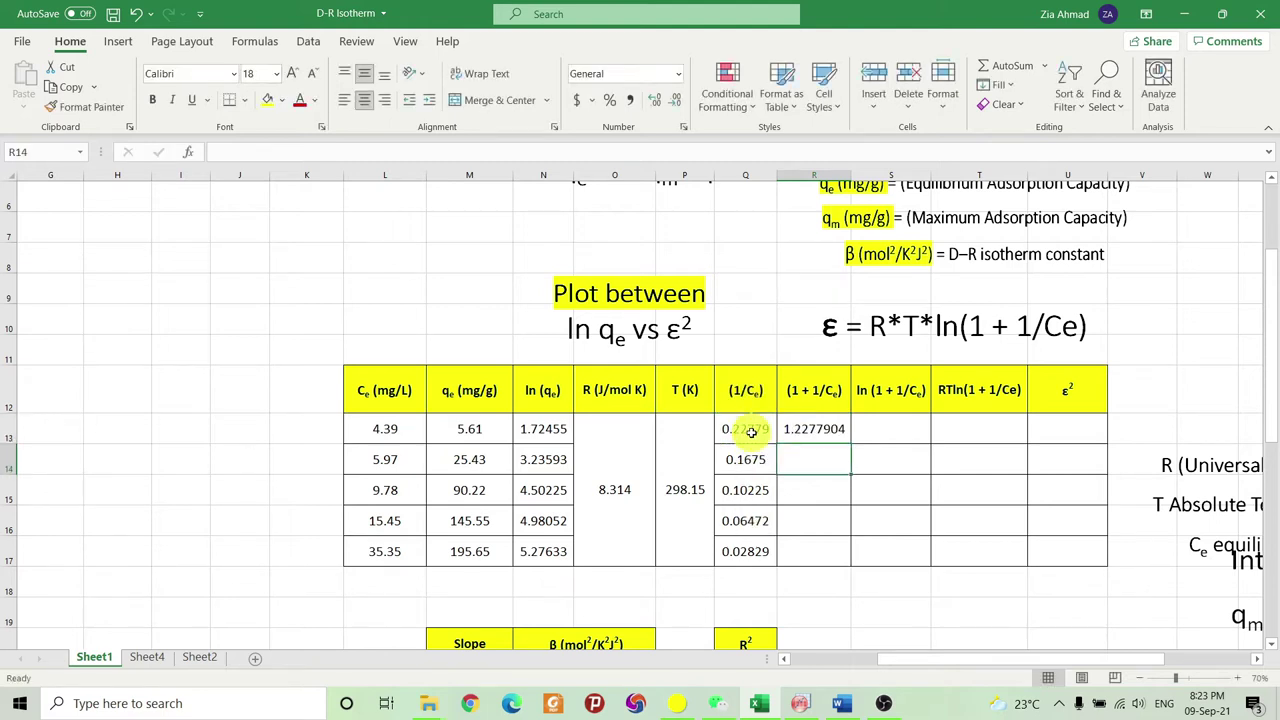
pyautogui.click(813, 429)
pyautogui.doubleClick(850, 444)
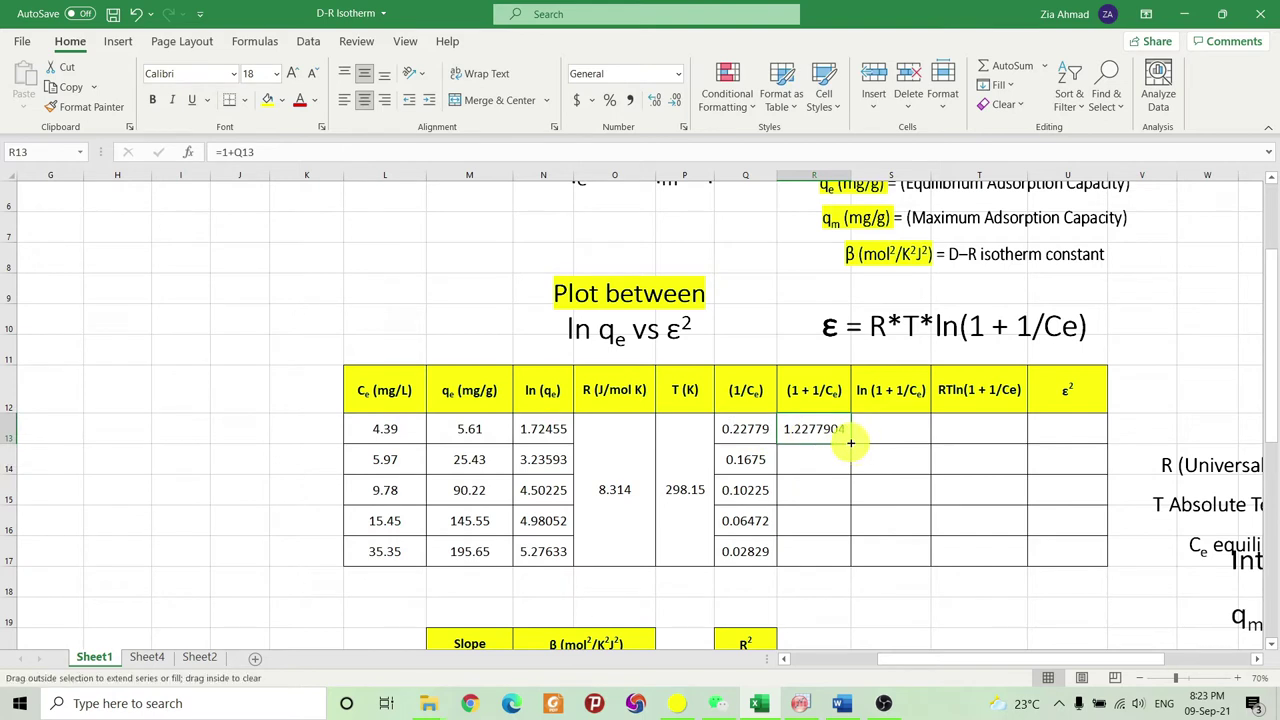
# Calculate ln(1 + 1/Ce) in S13 with =LN(R13) and fill the formula down to S17.
pyautogui.click(893, 428)
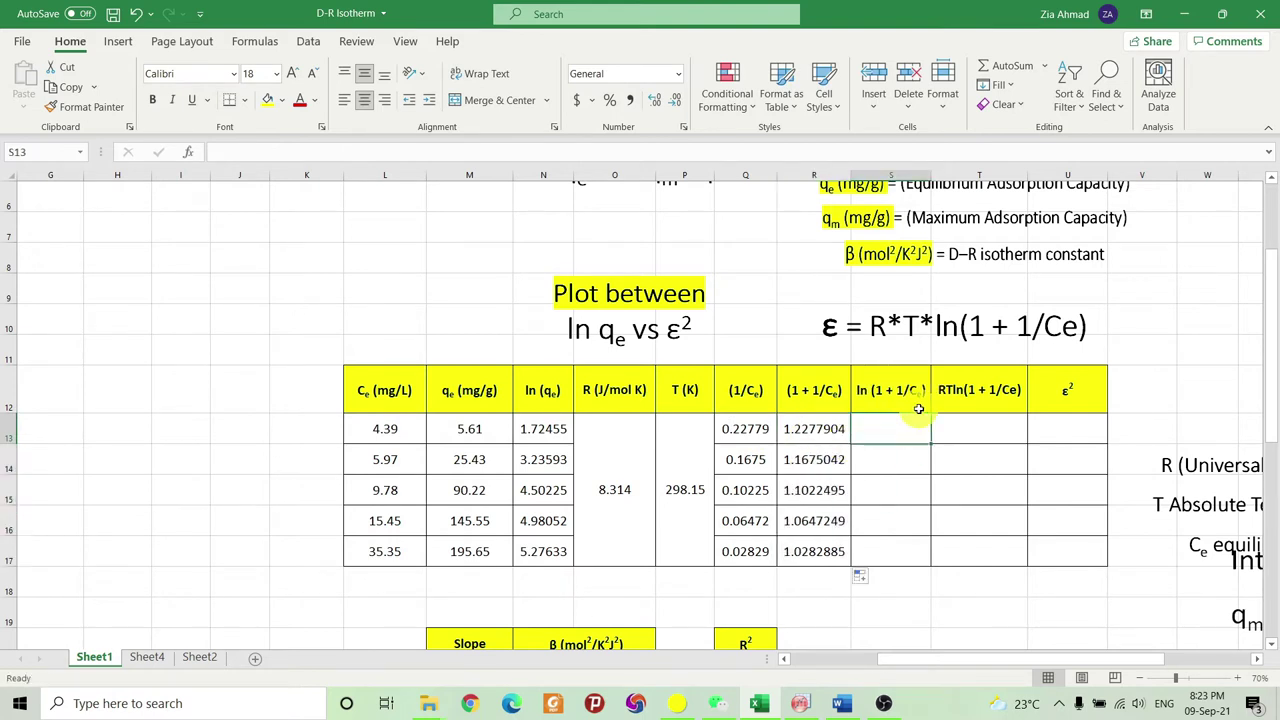
pyautogui.write('=ln')
pyautogui.press('Tab')
pyautogui.click(830, 425)
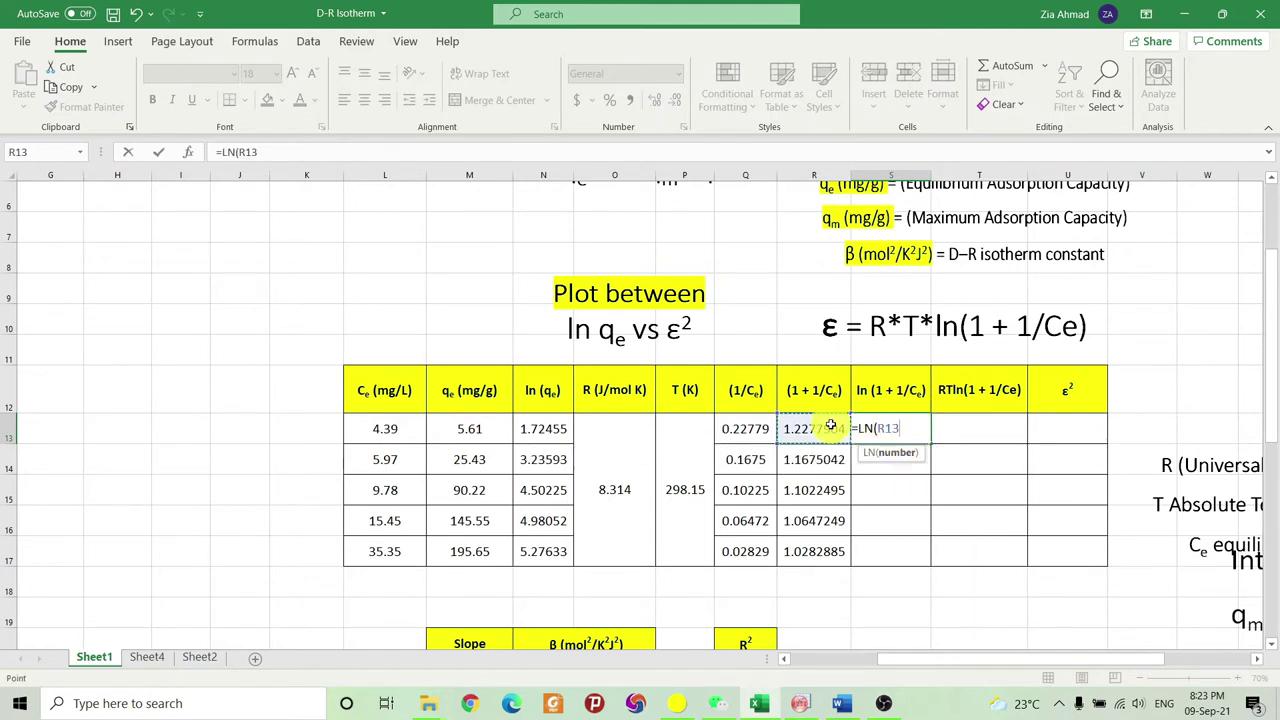
pyautogui.press('Return')
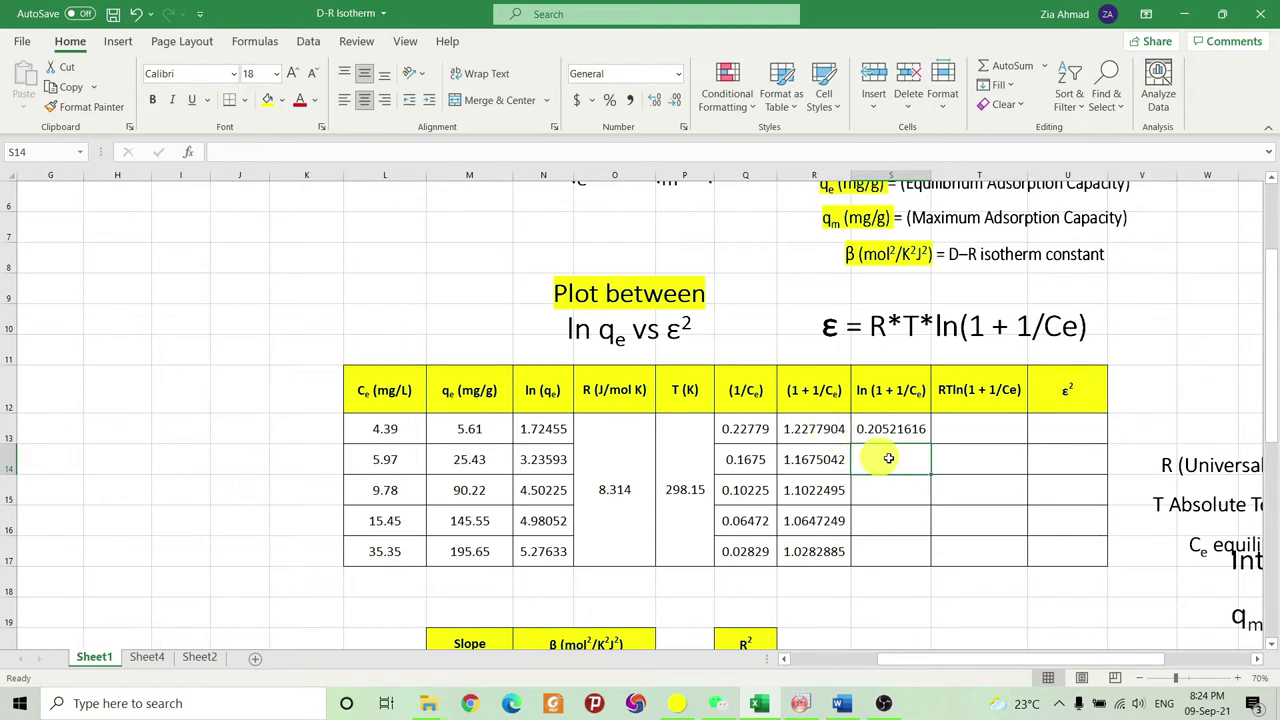
pyautogui.click(924, 440)
pyautogui.doubleClick(928, 444)
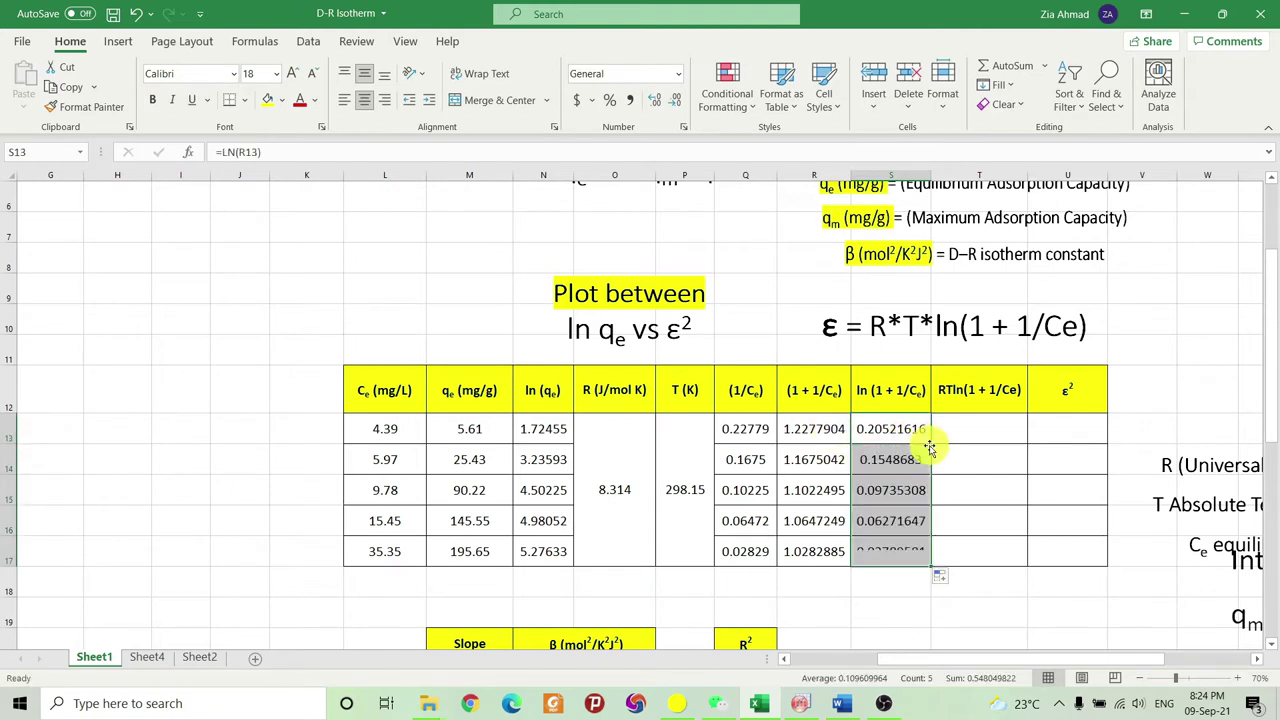
# Build the RTln(1 + 1/Ce) formula in T13 as =O$13*P13*S13, multiplying R, T and the logarithm.
pyautogui.click(979, 432)
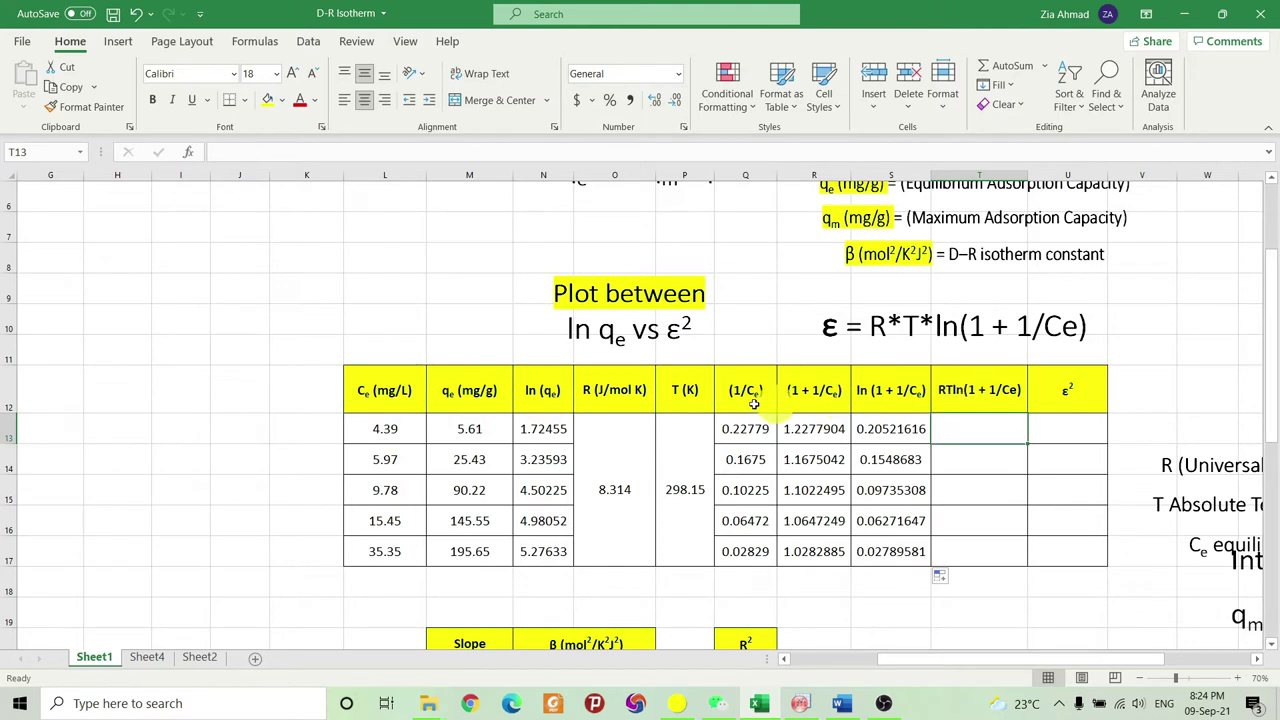
pyautogui.click(975, 427)
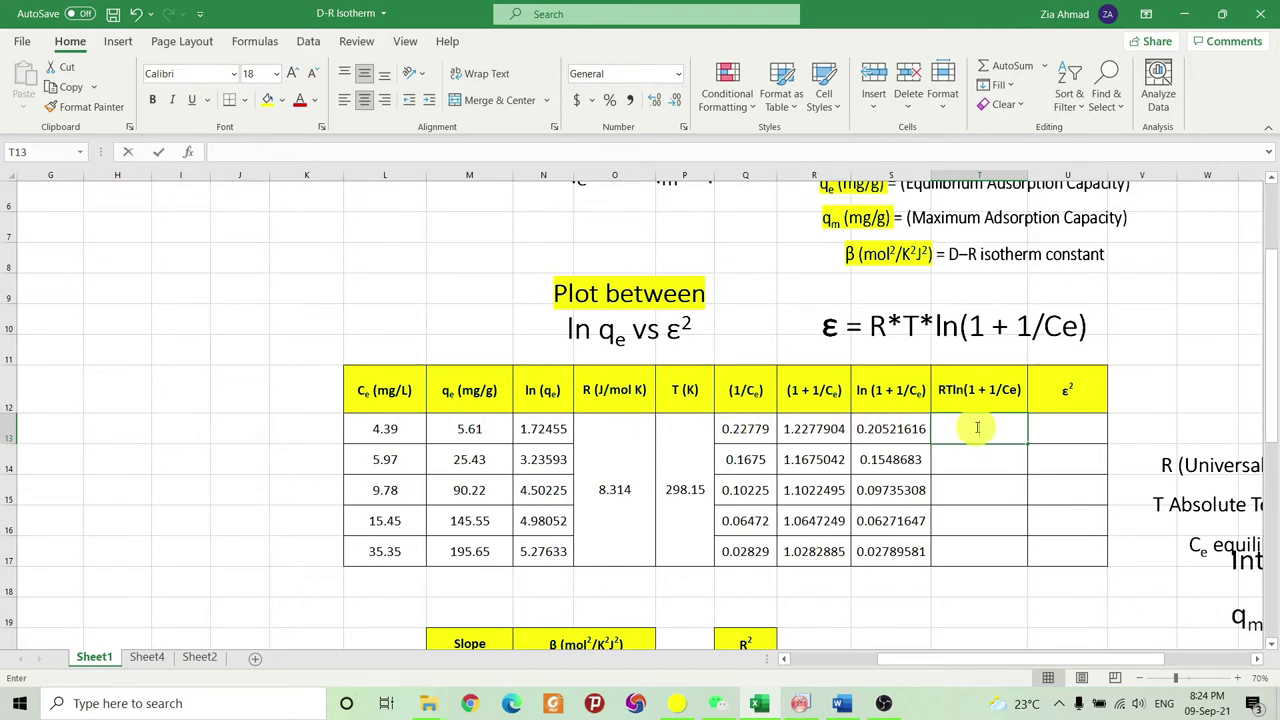
pyautogui.write('=')
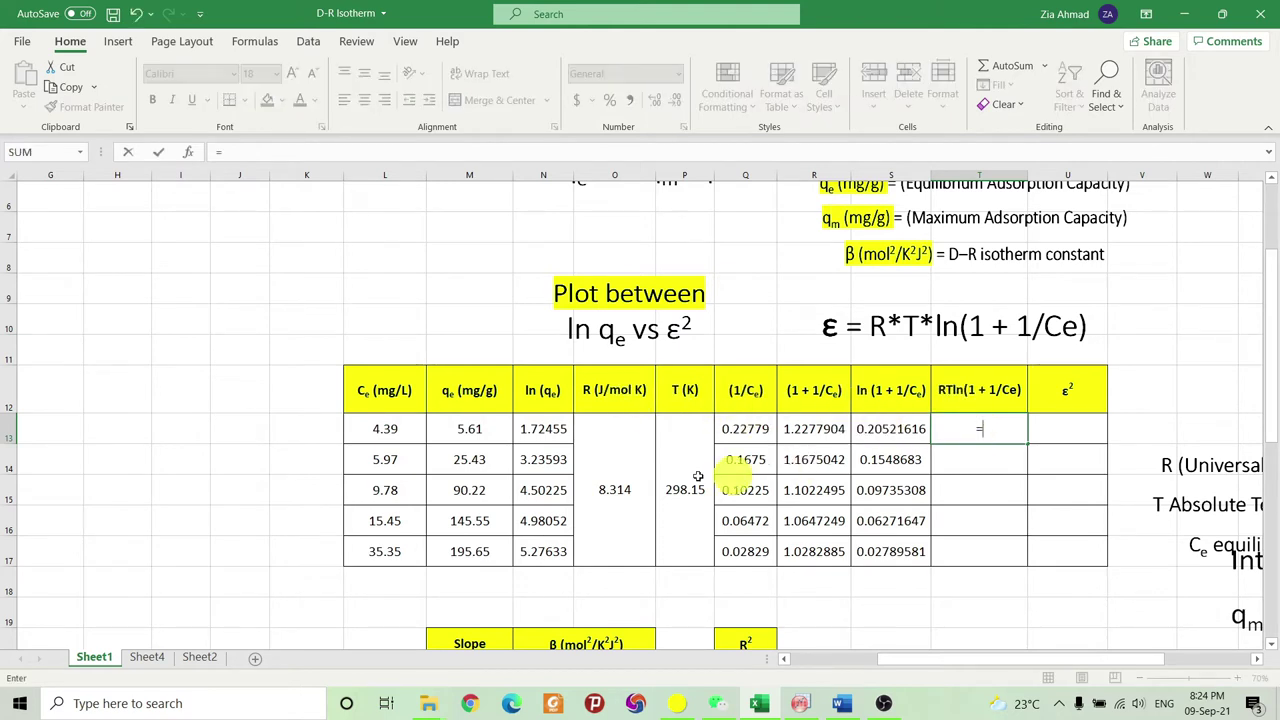
pyautogui.click(603, 470)
pyautogui.click(945, 430)
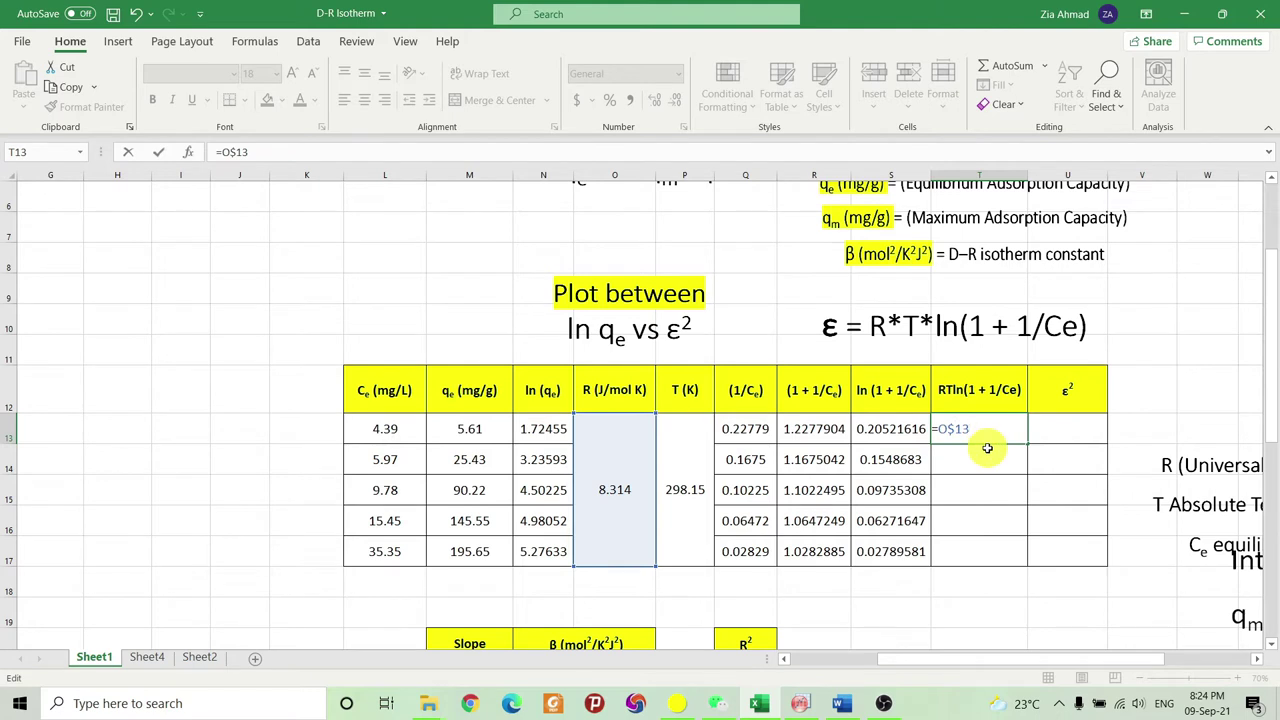
pyautogui.write('*')
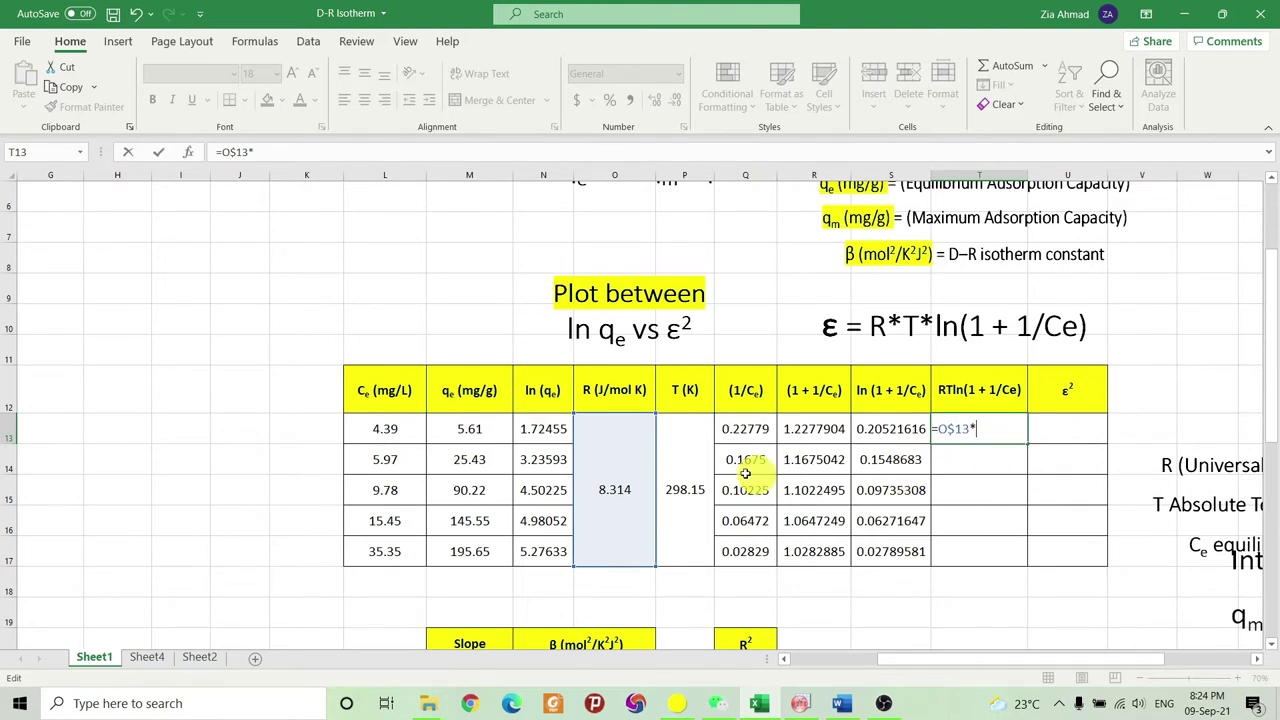
pyautogui.click(690, 476)
pyautogui.write('*')
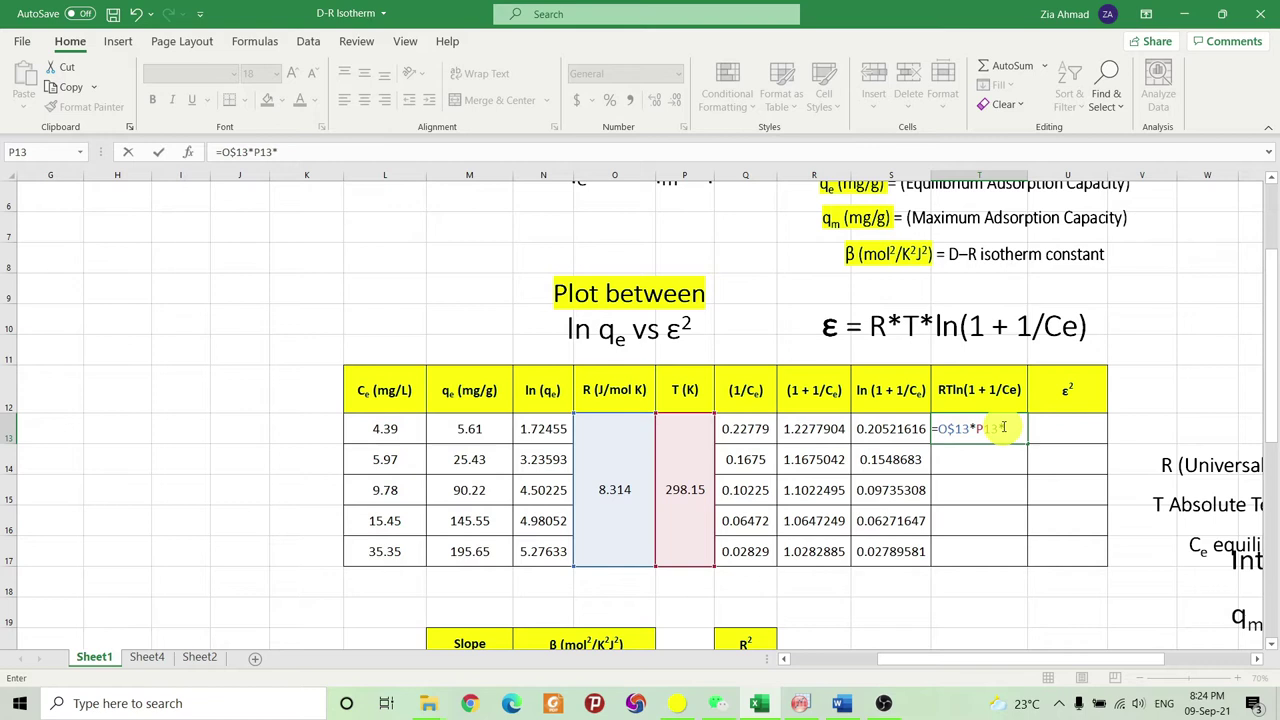
pyautogui.click(890, 428)
# Lock the temperature reference in the T13 formula as P$13 and fill the formula down to T17.
pyautogui.click(983, 428)
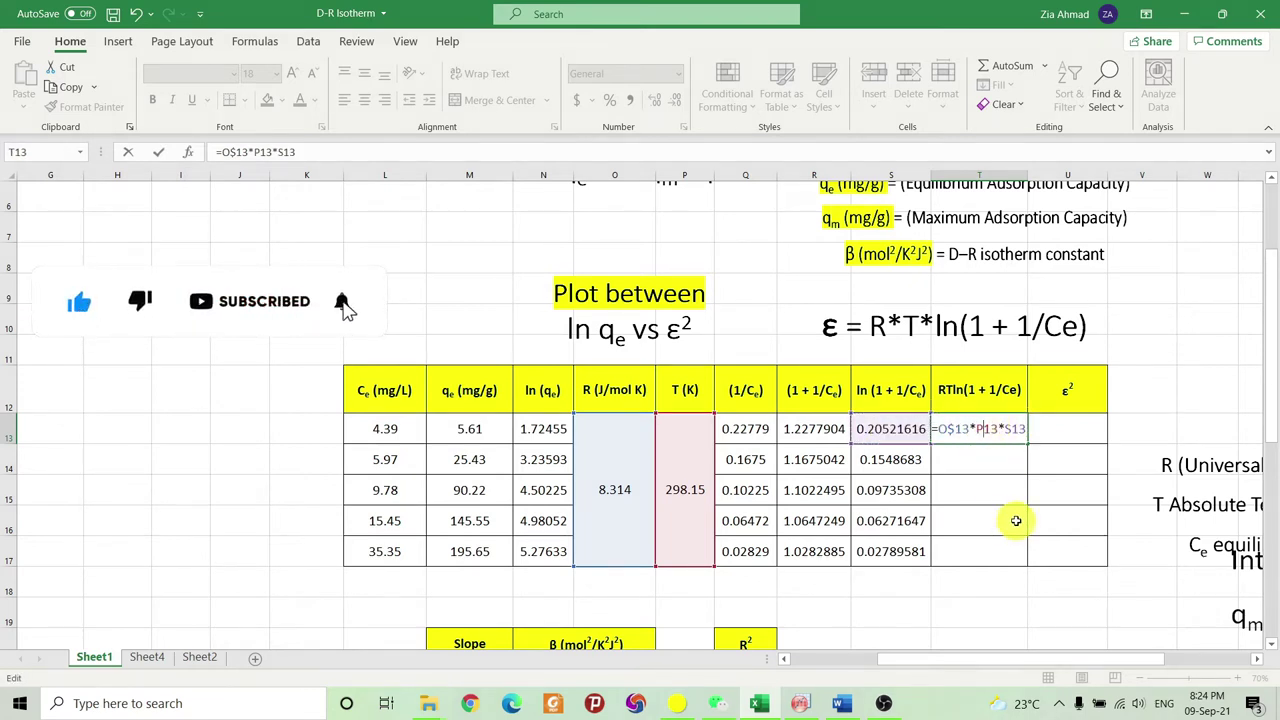
pyautogui.write('$')
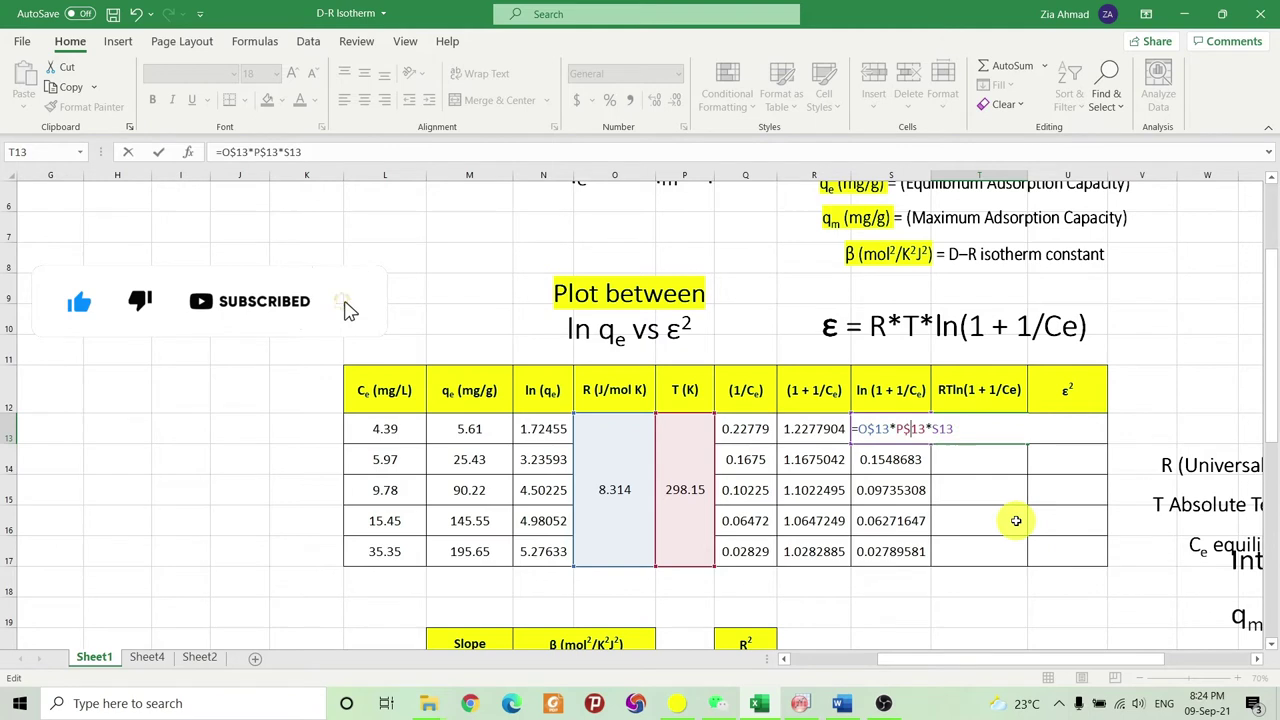
pyautogui.press('Return')
pyautogui.click(1010, 436)
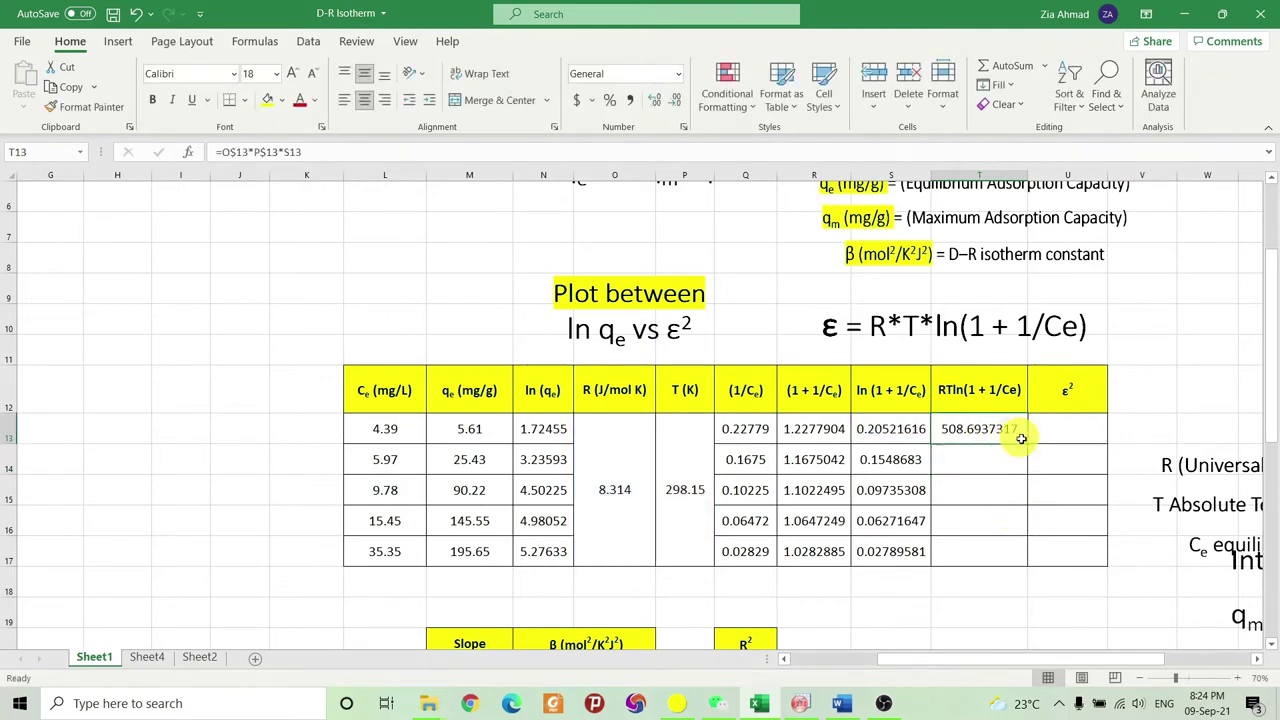
pyautogui.doubleClick(1027, 444)
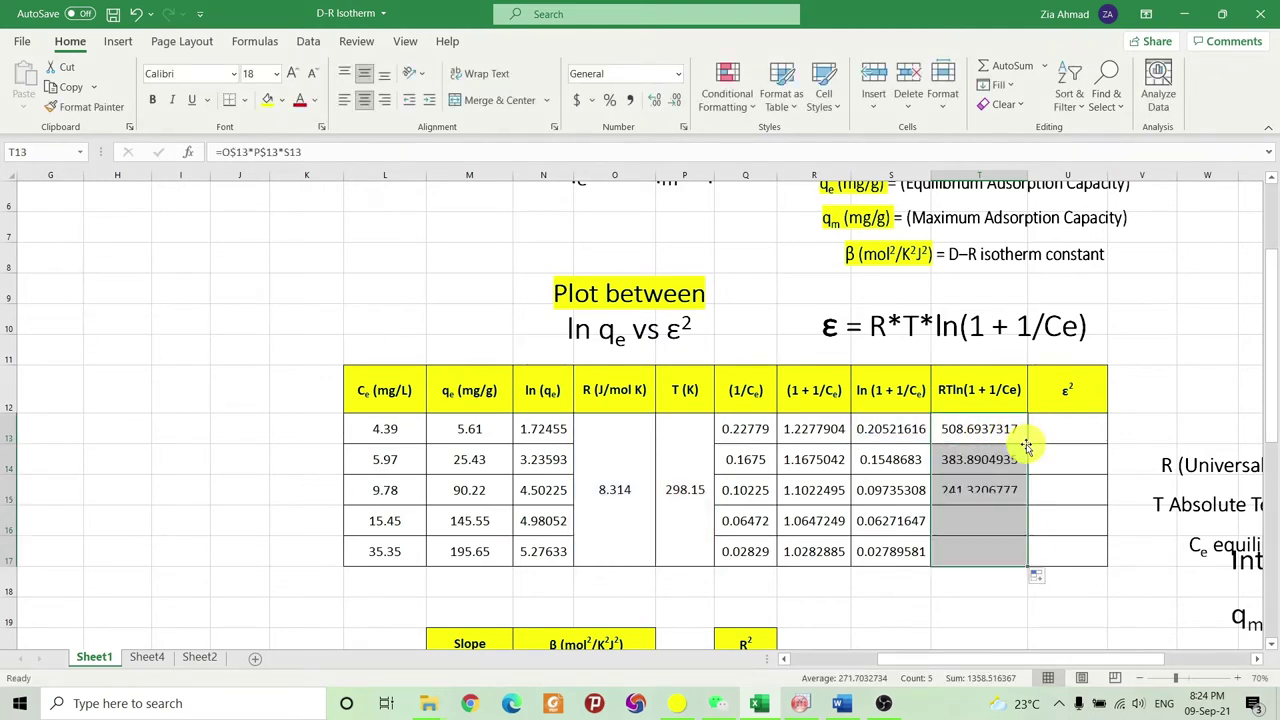
# Calculate ε² in U13 with =(T13)^2 and fill the formula down to U17.
pyautogui.click(1080, 424)
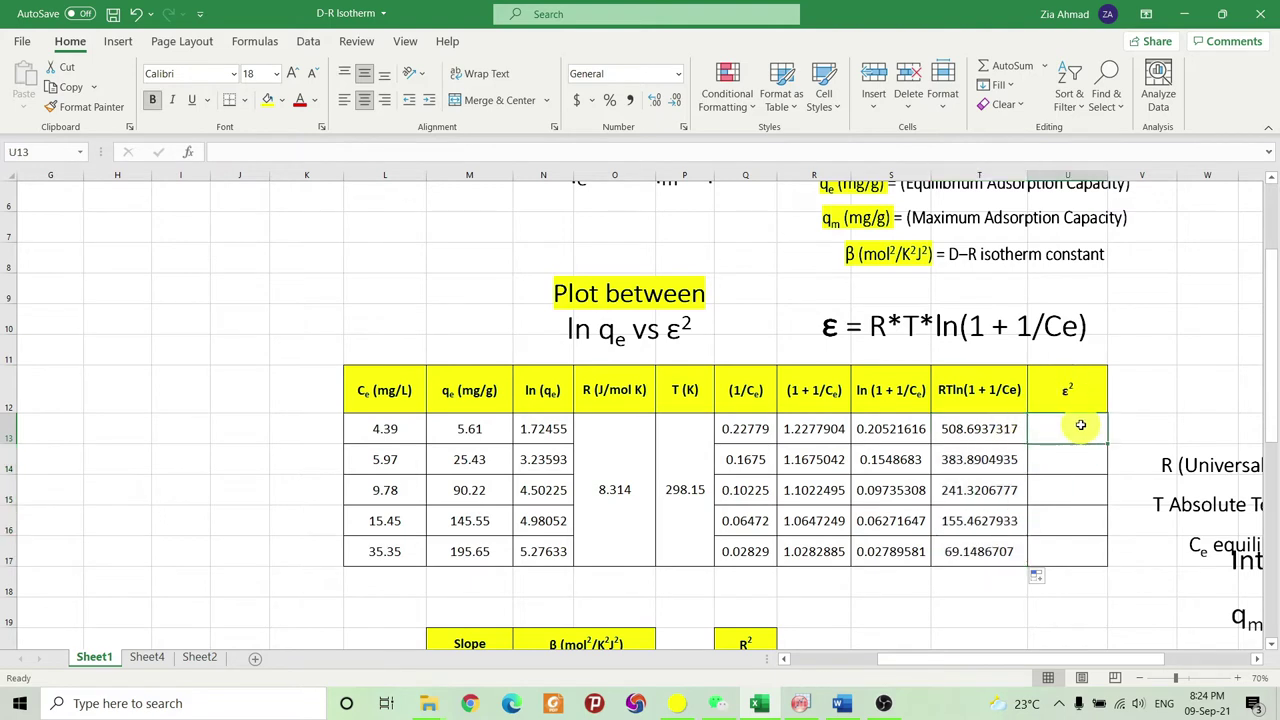
pyautogui.doubleClick(1081, 426)
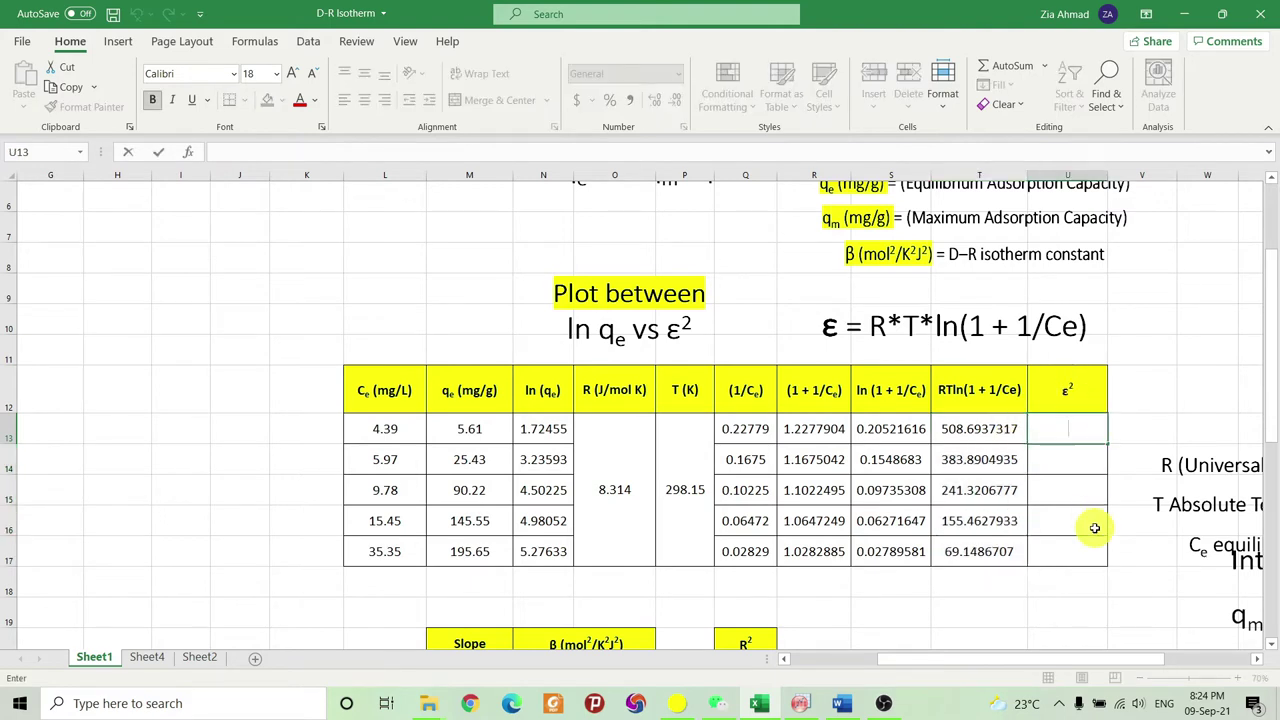
pyautogui.write('=(')
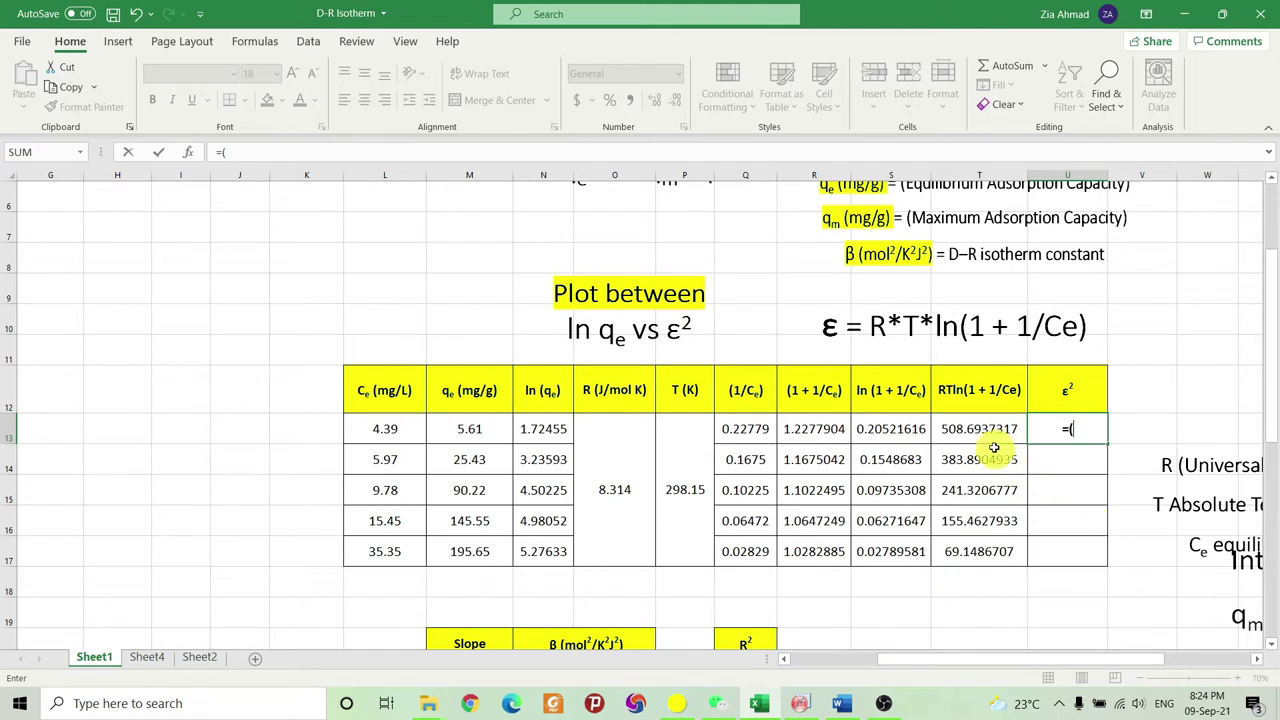
pyautogui.click(985, 429)
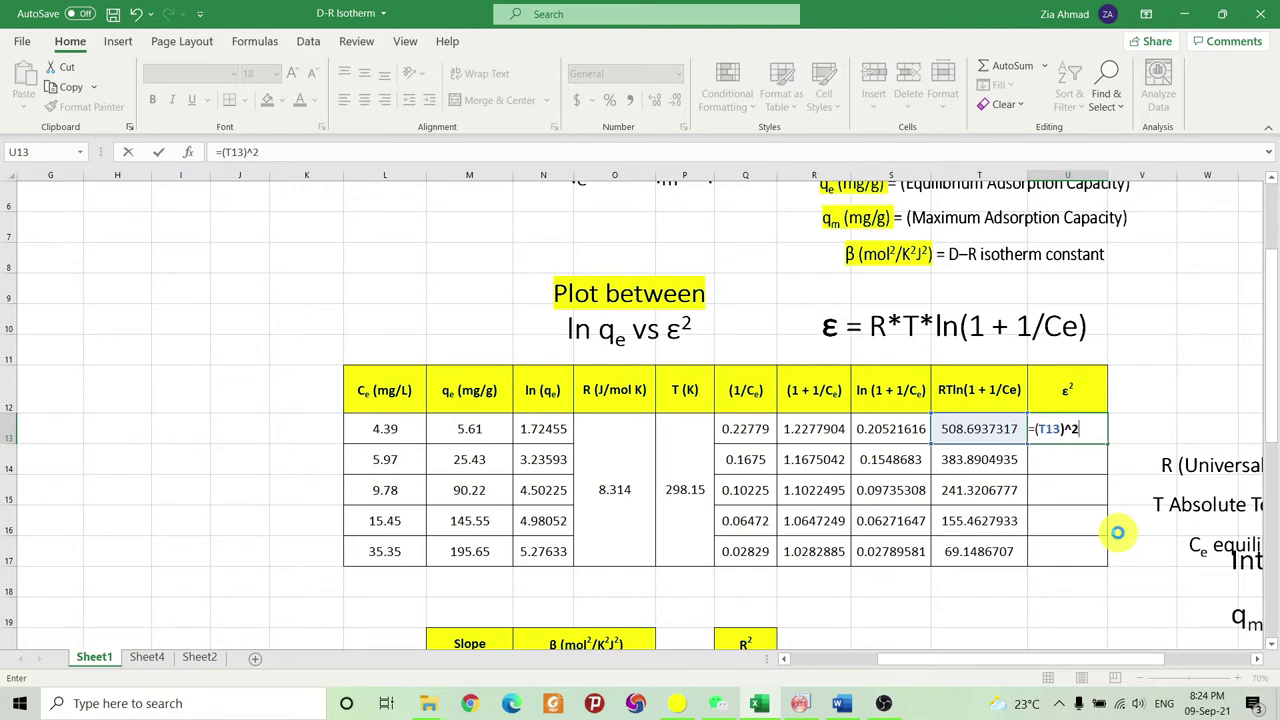
pyautogui.hotkey('ctrl', 'Return')
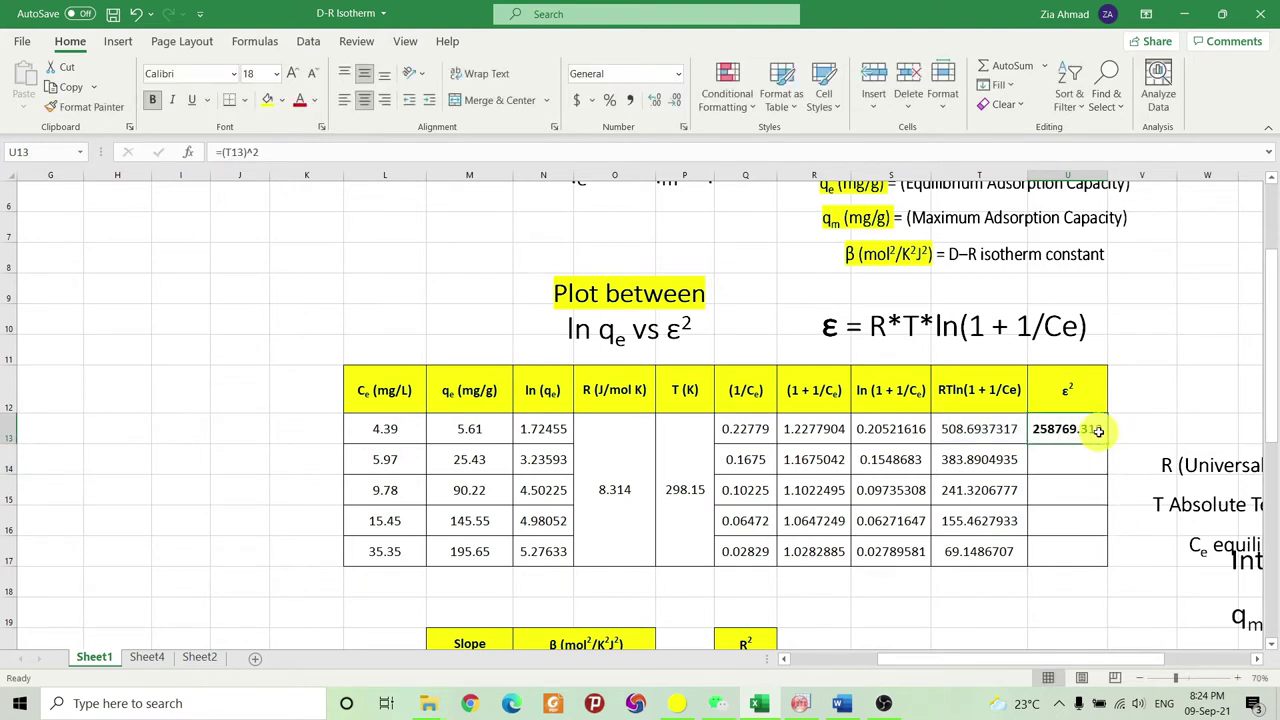
pyautogui.doubleClick(1106, 444)
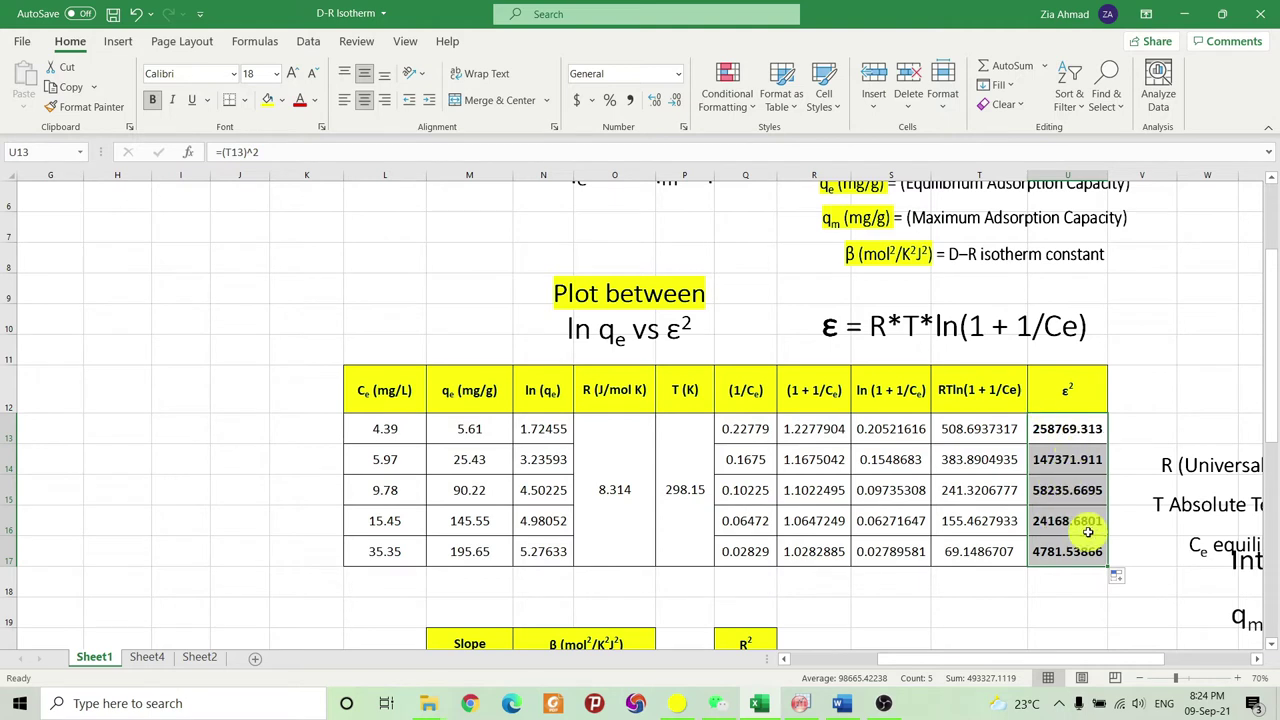
# Copy the ε² values in U13:U17, switch to OriginPro and paste them into column A(X) from row 1.
pyautogui.moveTo(1075, 520); pyautogui.dragTo(1059, 554)
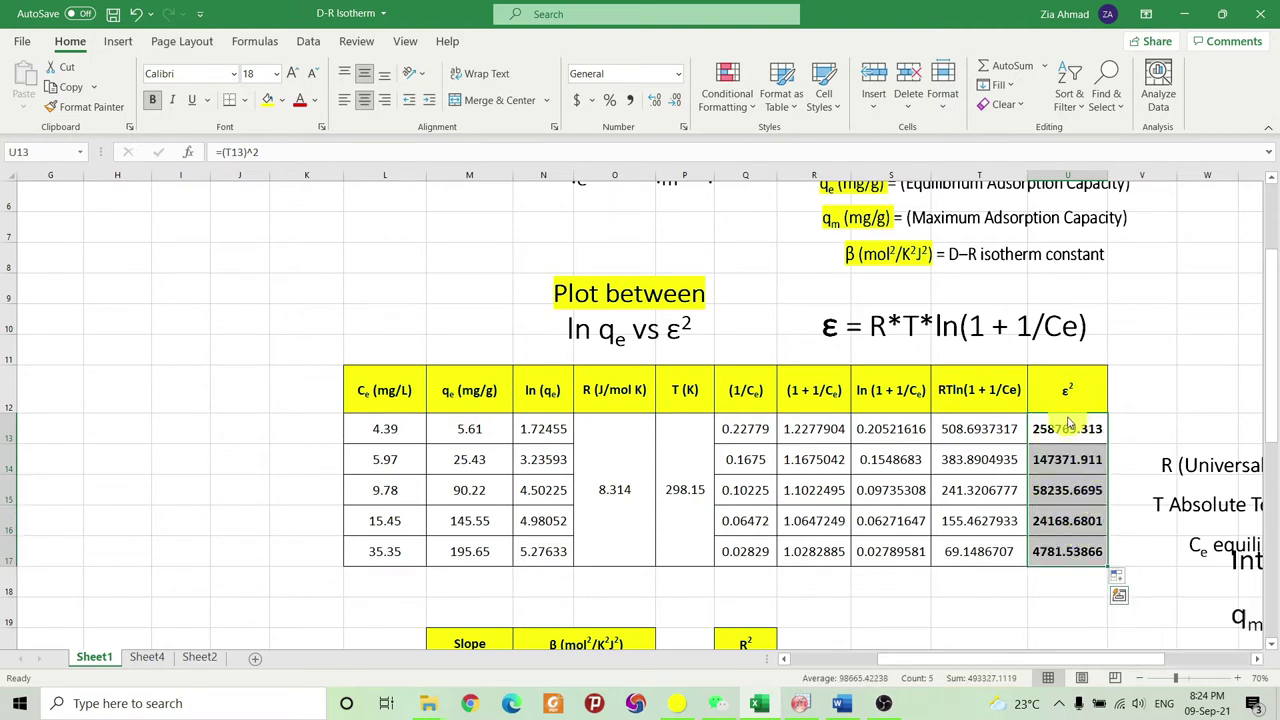
pyautogui.rightClick(1095, 445)
pyautogui.click(1110, 252)
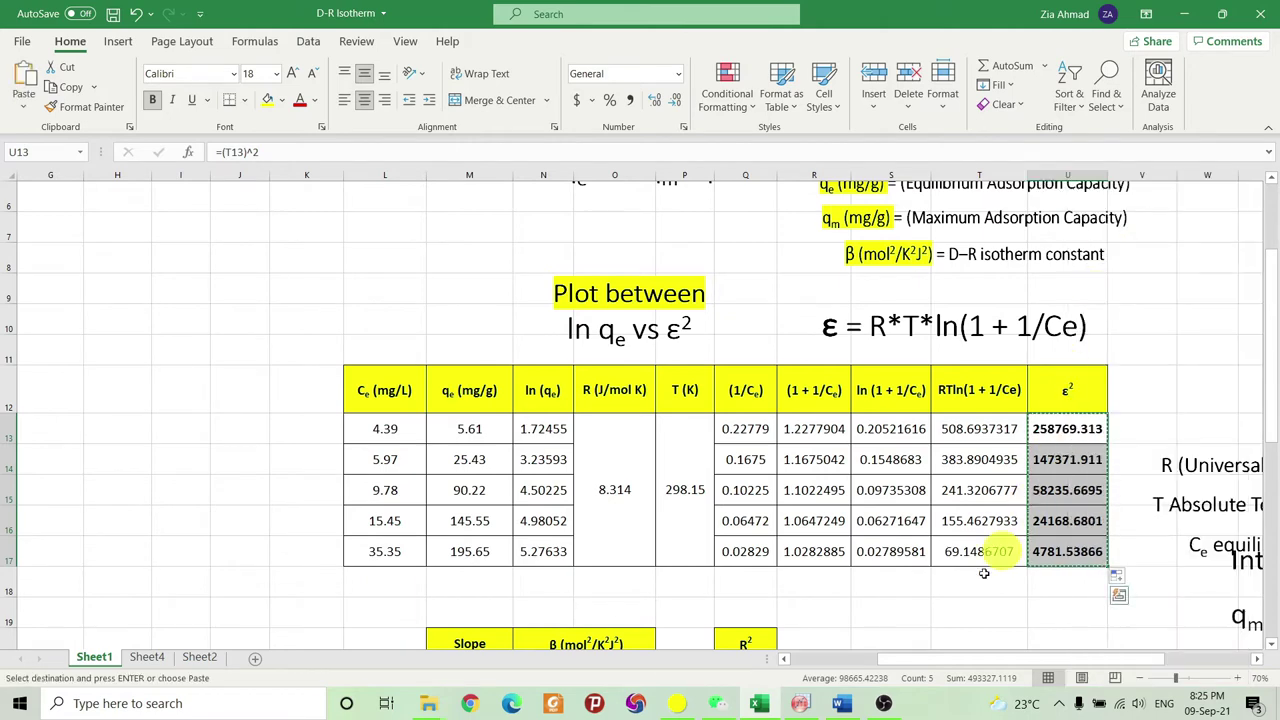
pyautogui.click(800, 703)
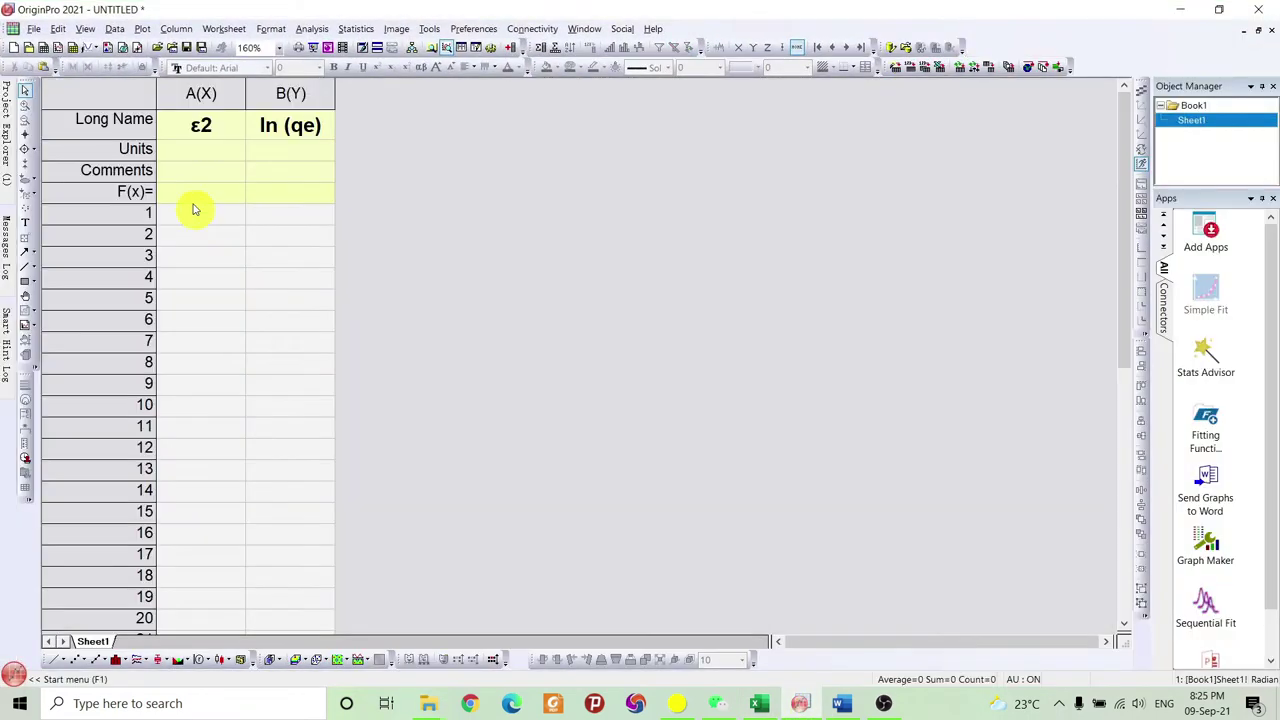
pyautogui.click(192, 218)
pyautogui.rightClick(192, 218)
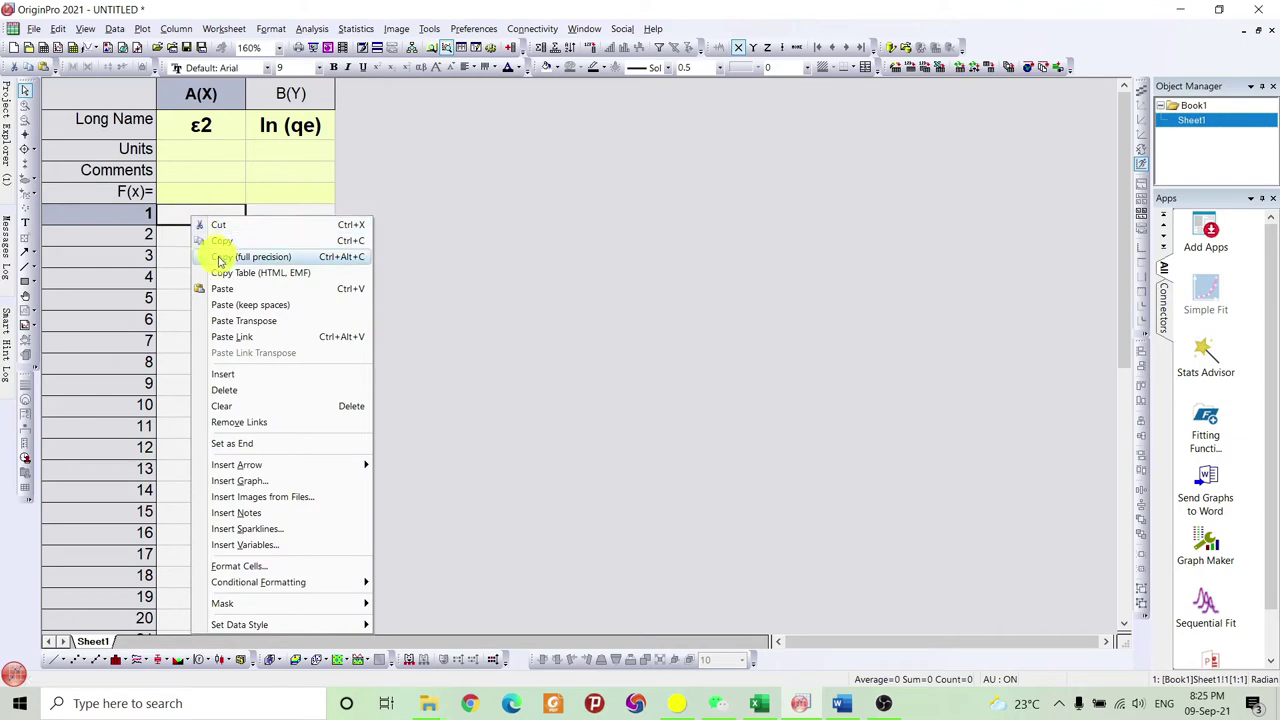
pyautogui.click(229, 272)
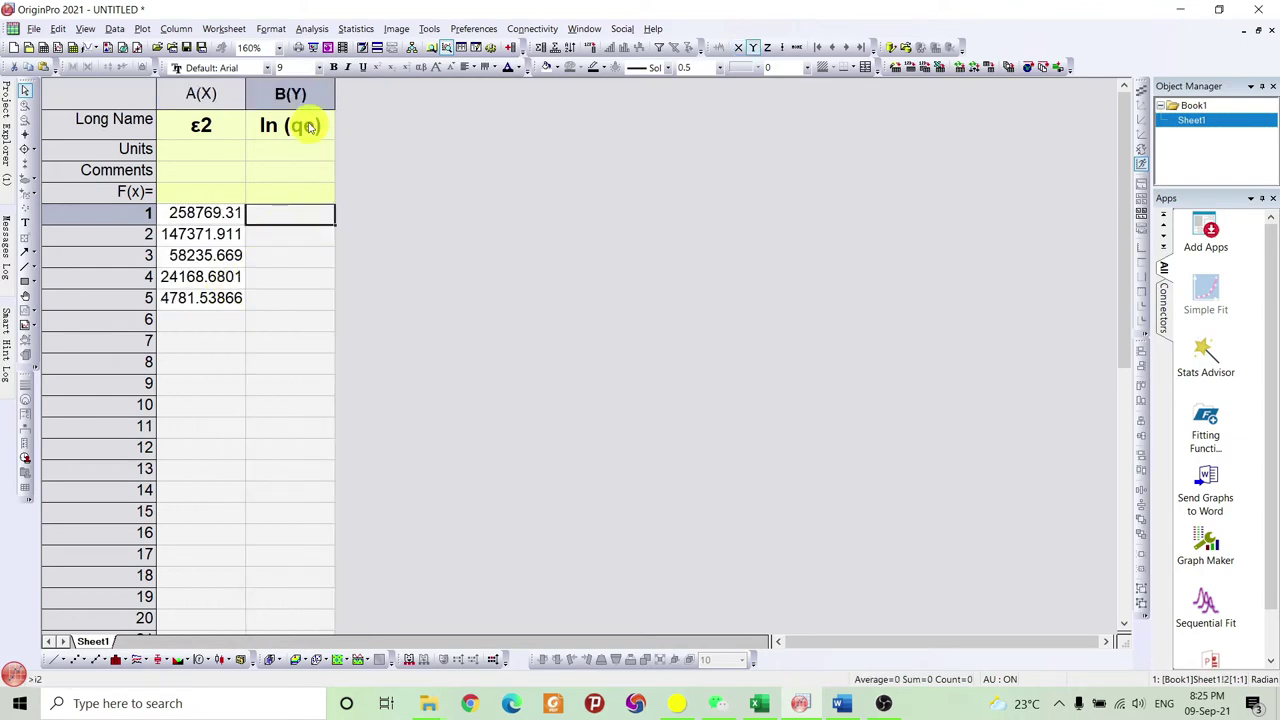
# Copy the ln (qe) values in N13:N17 from the Excel table and paste them into column B(Y) of the OriginPro worksheet.
pyautogui.click(795, 705)
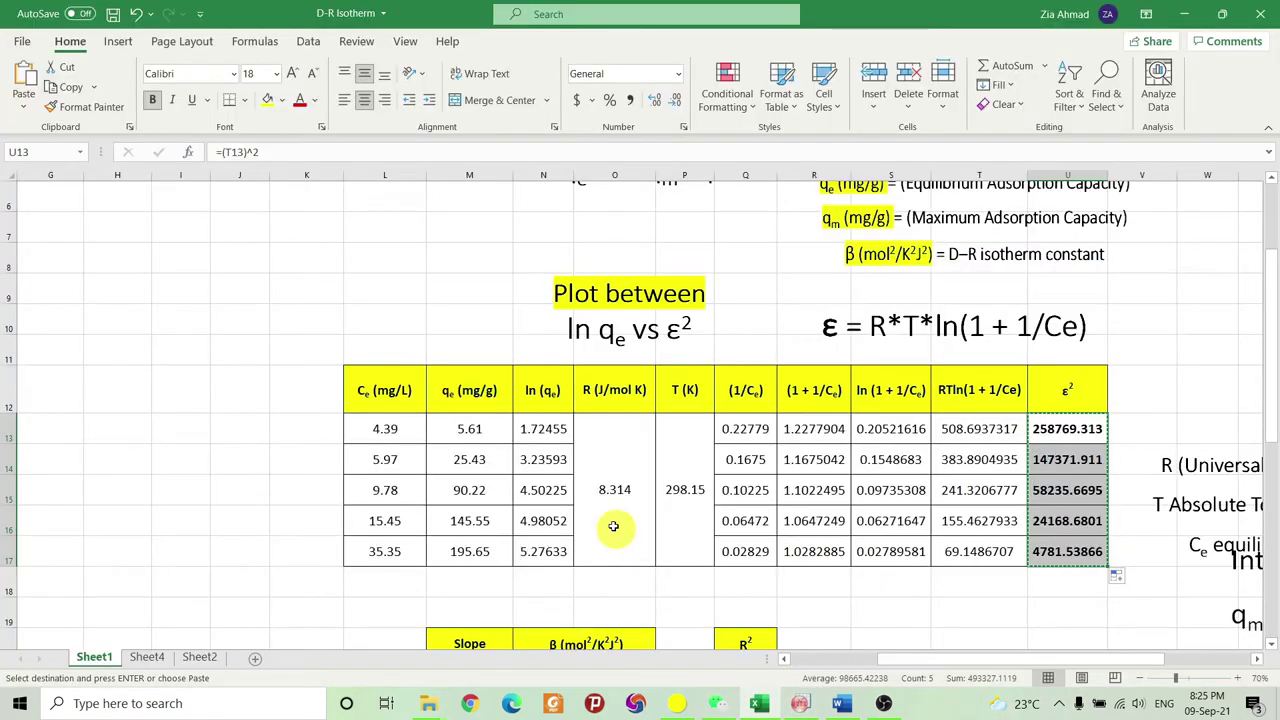
pyautogui.moveTo(534, 428); pyautogui.dragTo(536, 548)
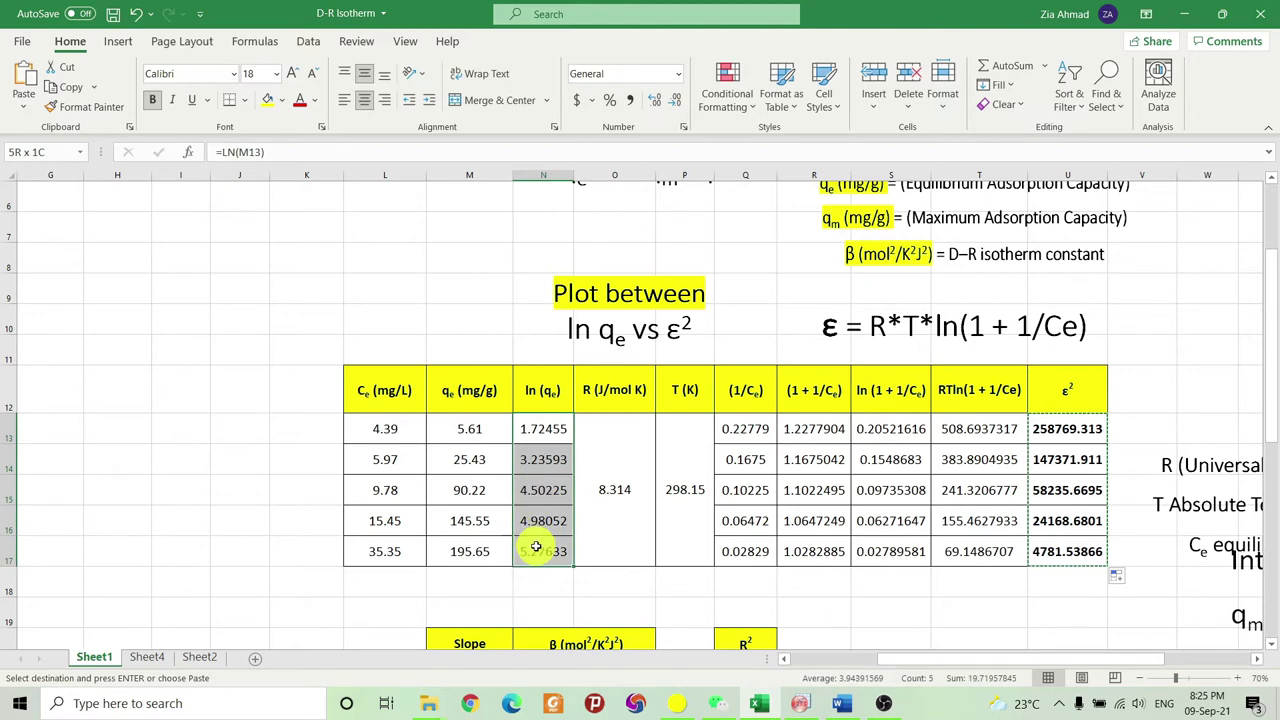
pyautogui.rightClick(543, 435)
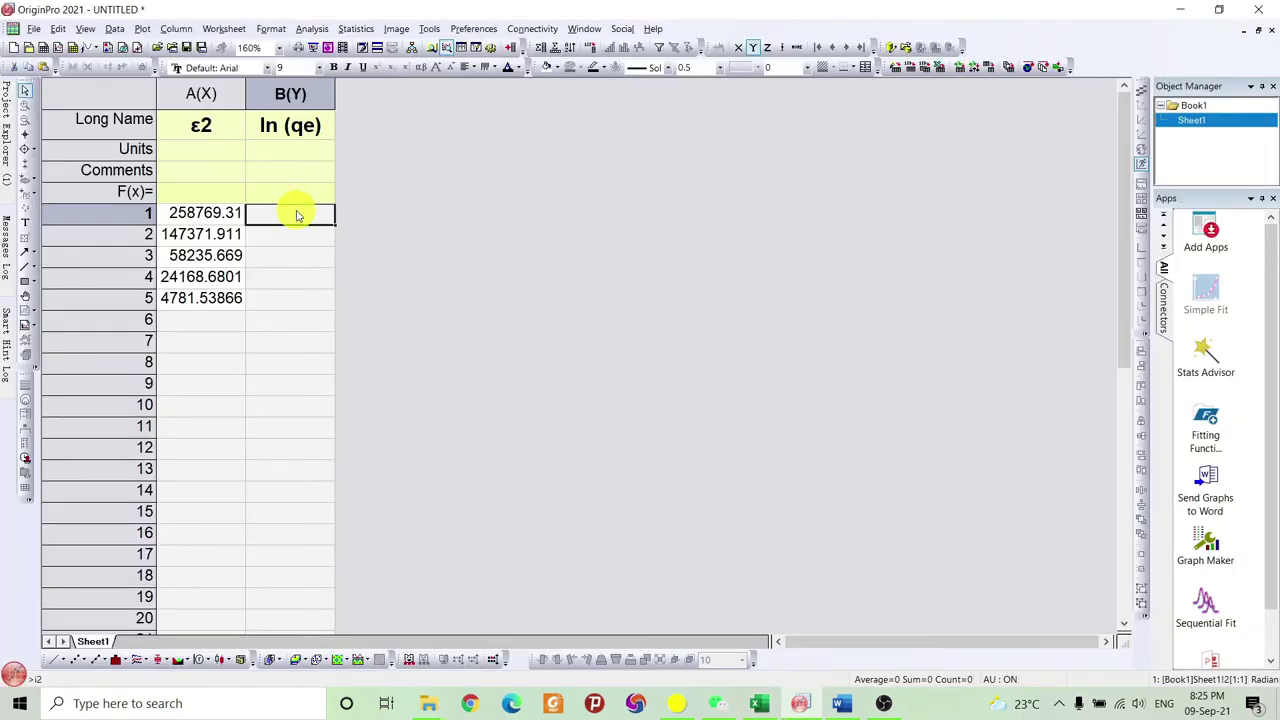
pyautogui.rightClick(296, 213)
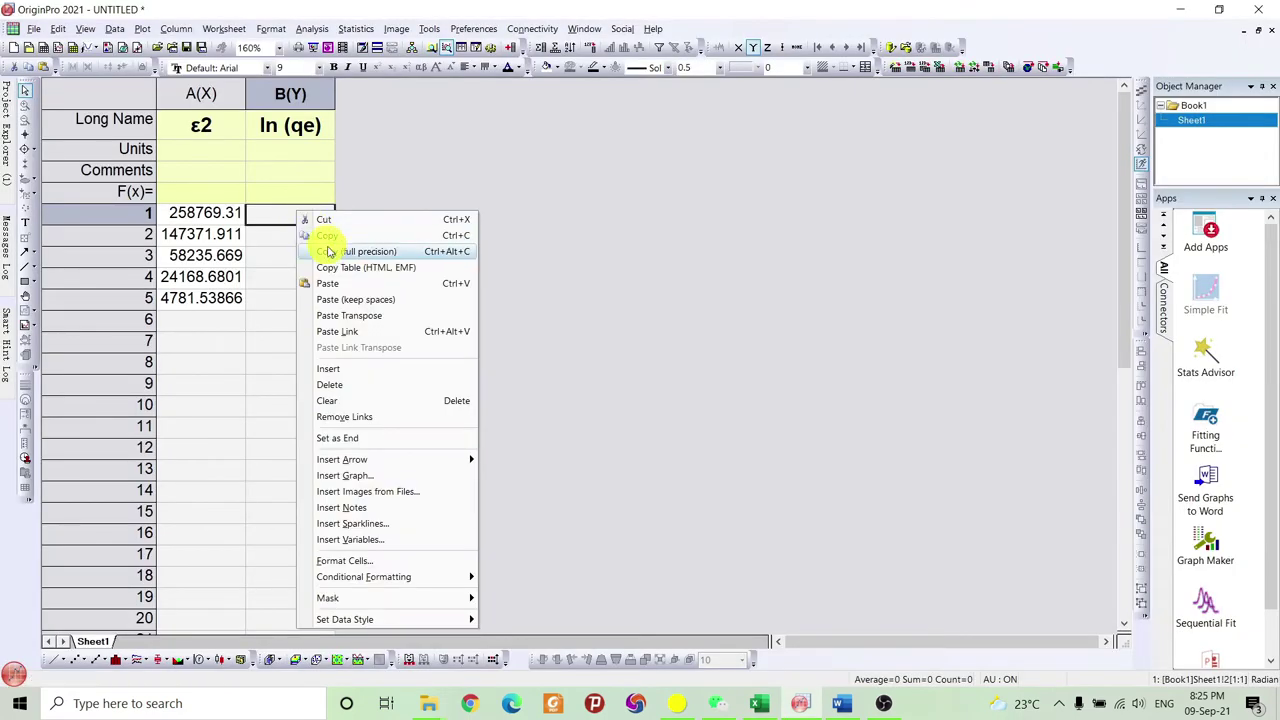
pyautogui.click(336, 283)
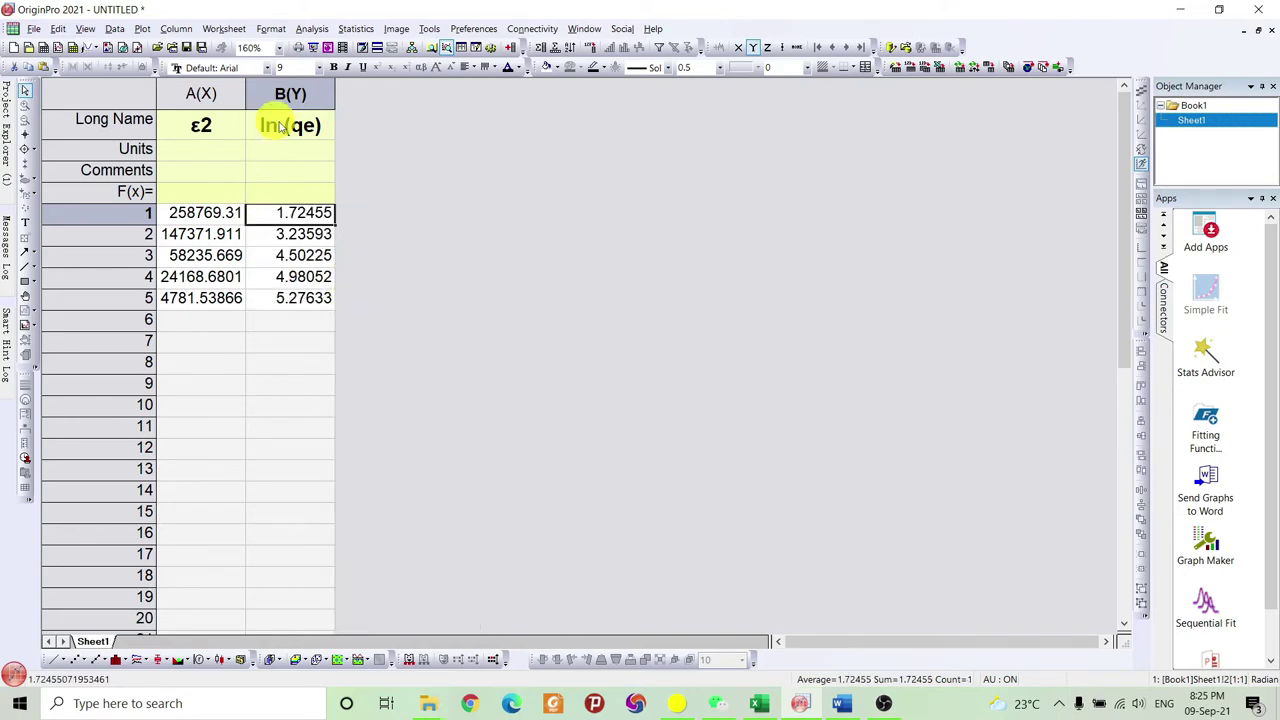
# Plot columns A(X) and B(Y) as a scatter graph of ln (qe) against ε2.
pyautogui.moveTo(209, 92); pyautogui.dragTo(271, 209)
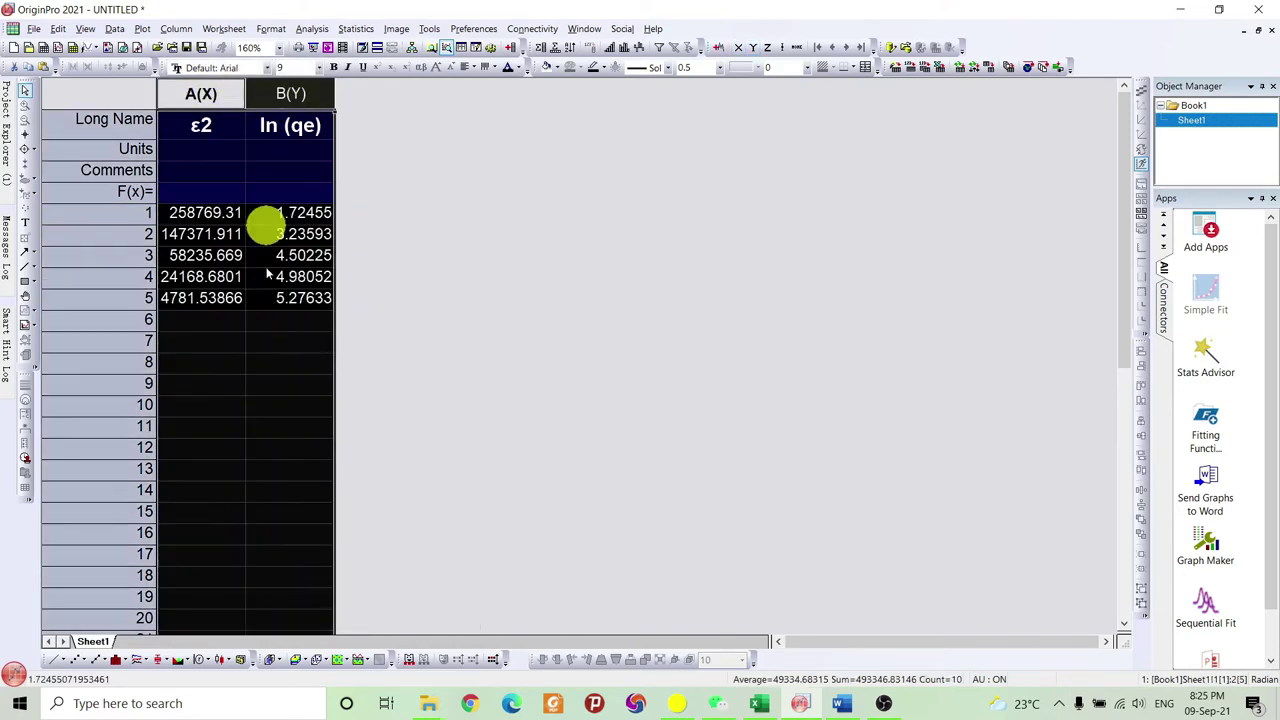
pyautogui.click(76, 662)
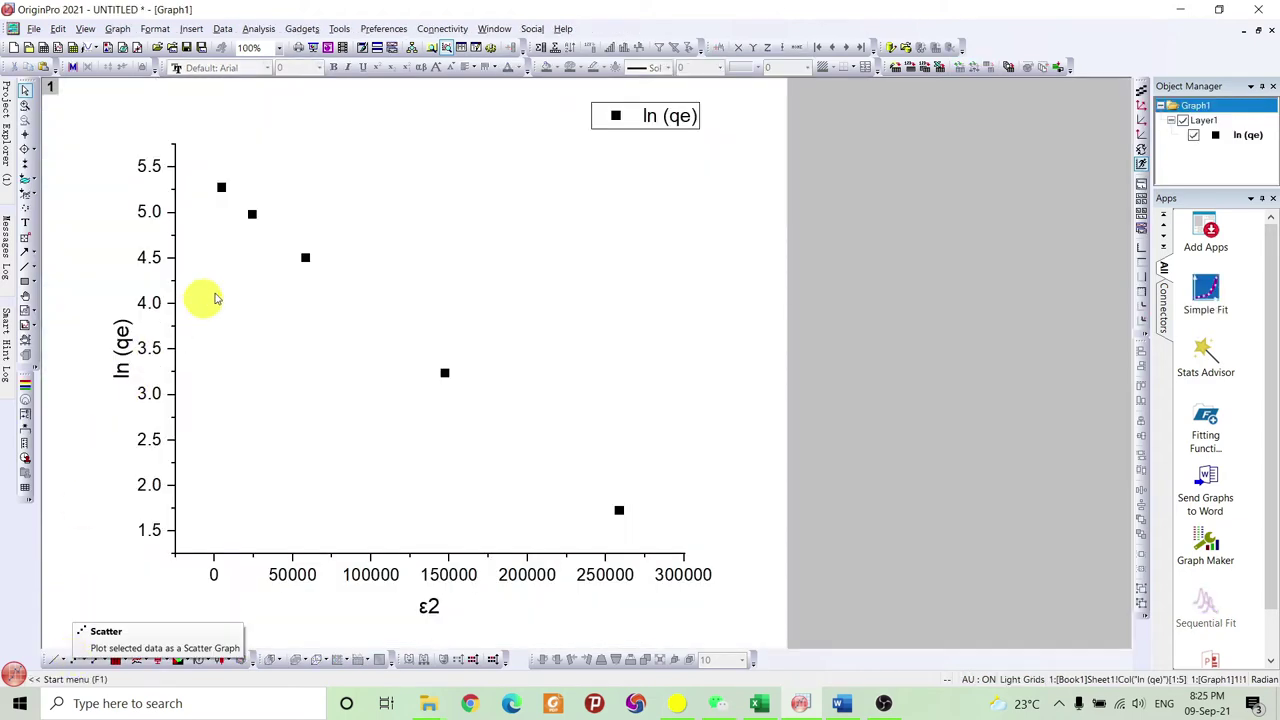
# Run a linear fit on the ln (qe) scatter data with the dialog's current settings and switch to the fit report sheet.
pyautogui.click(293, 263)
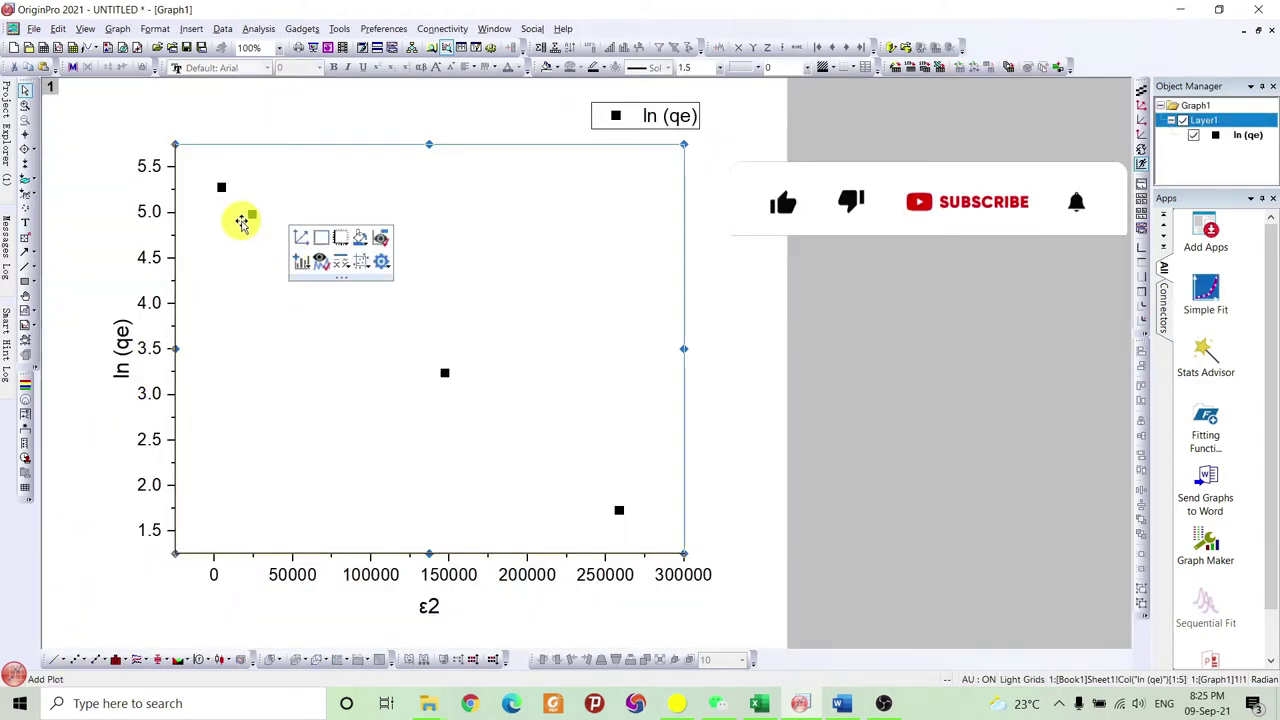
pyautogui.click(250, 215)
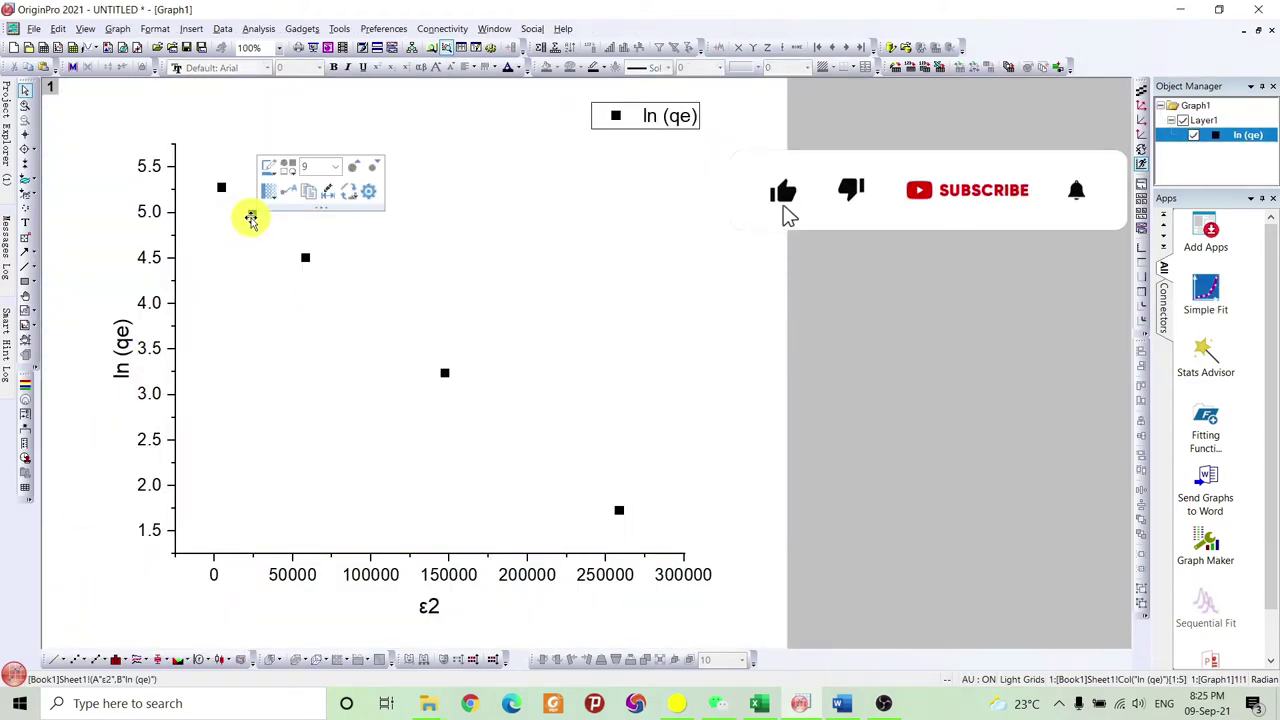
pyautogui.click(252, 32)
pyautogui.moveTo(262, 93)
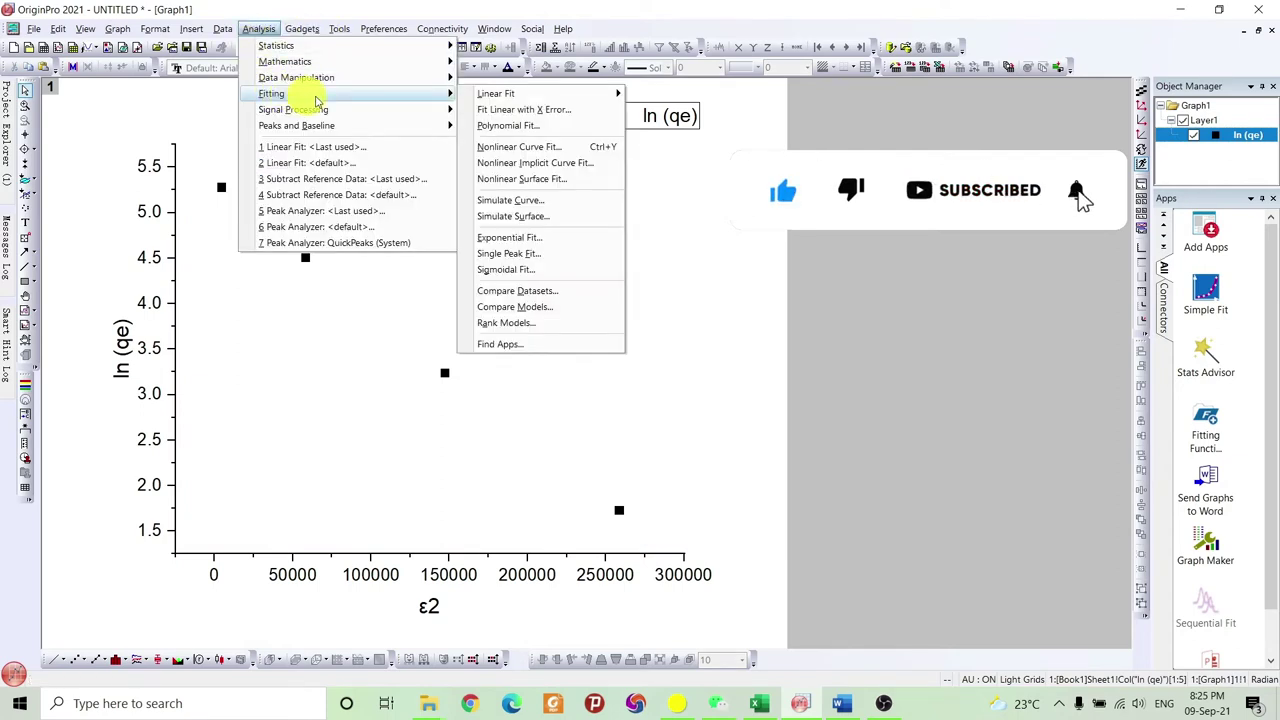
pyautogui.moveTo(491, 100)
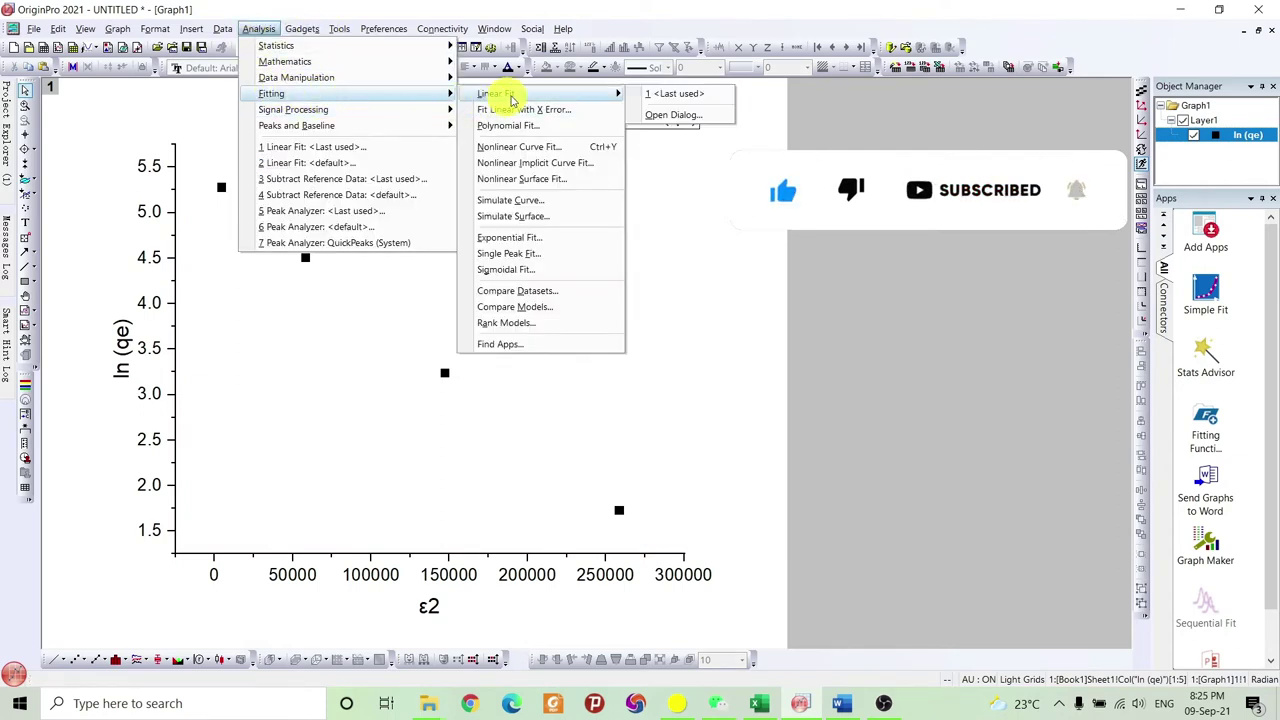
pyautogui.click(652, 114)
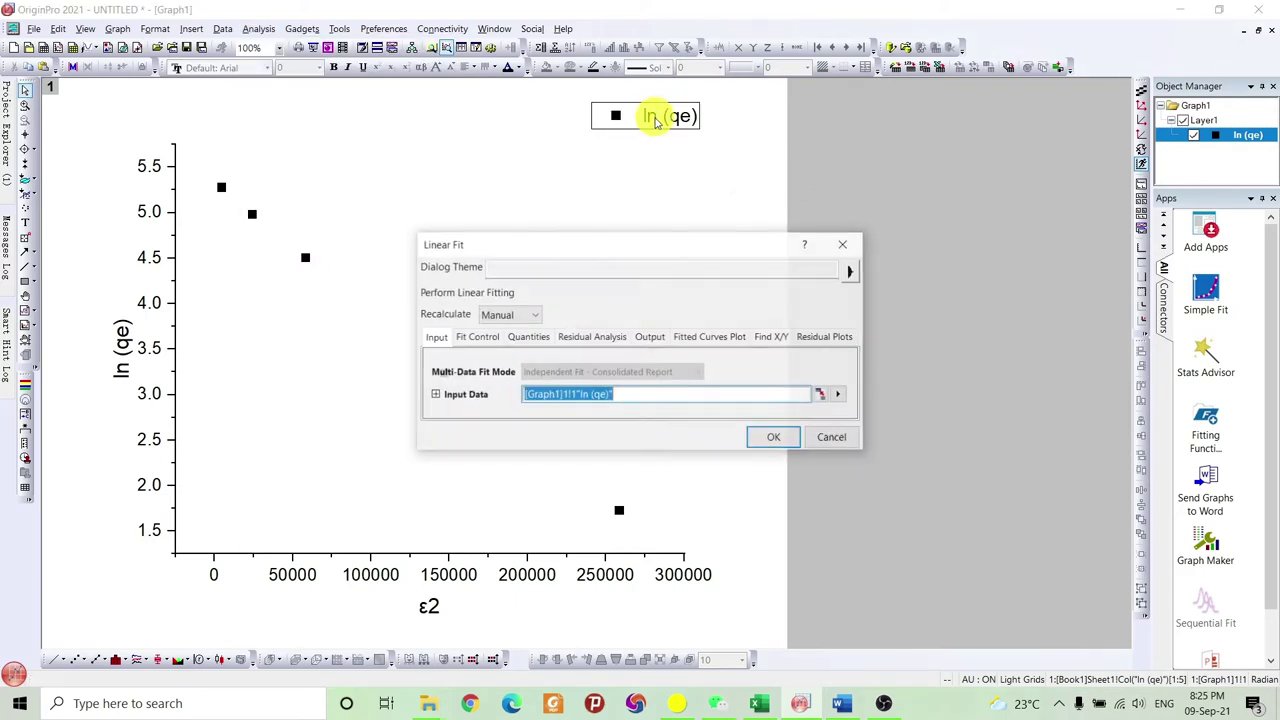
pyautogui.click(773, 438)
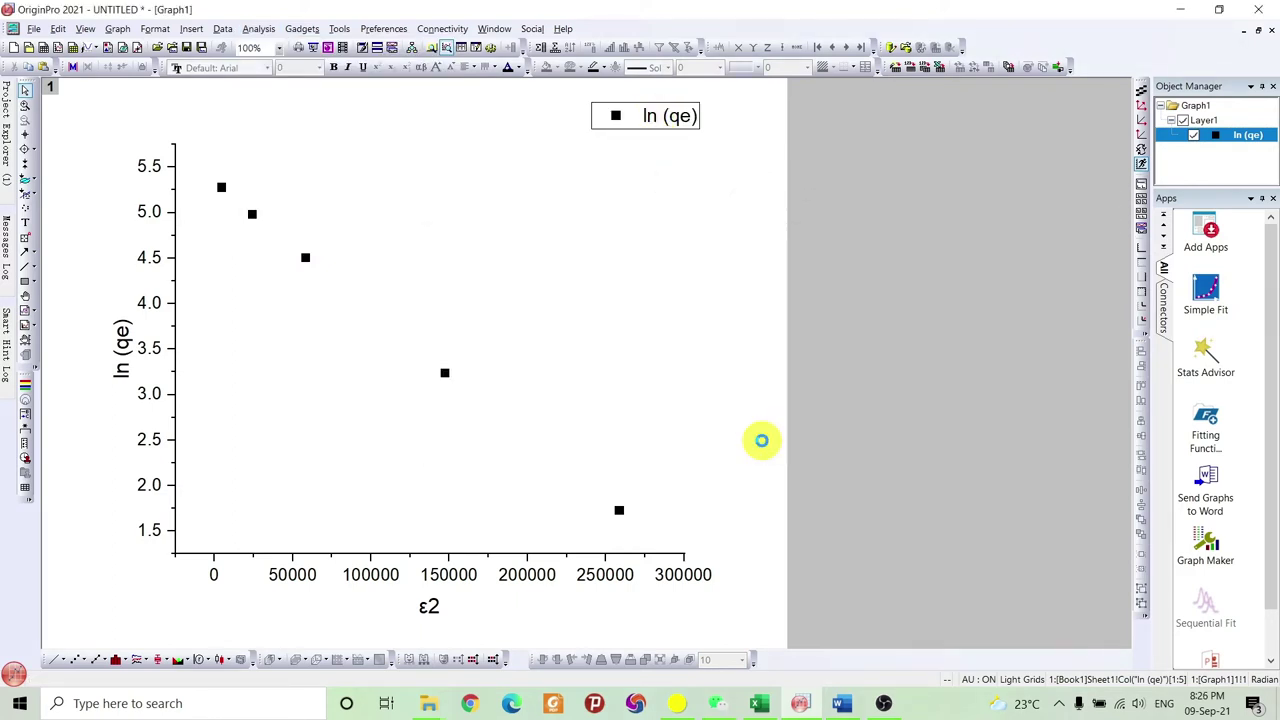
pyautogui.click(606, 468)
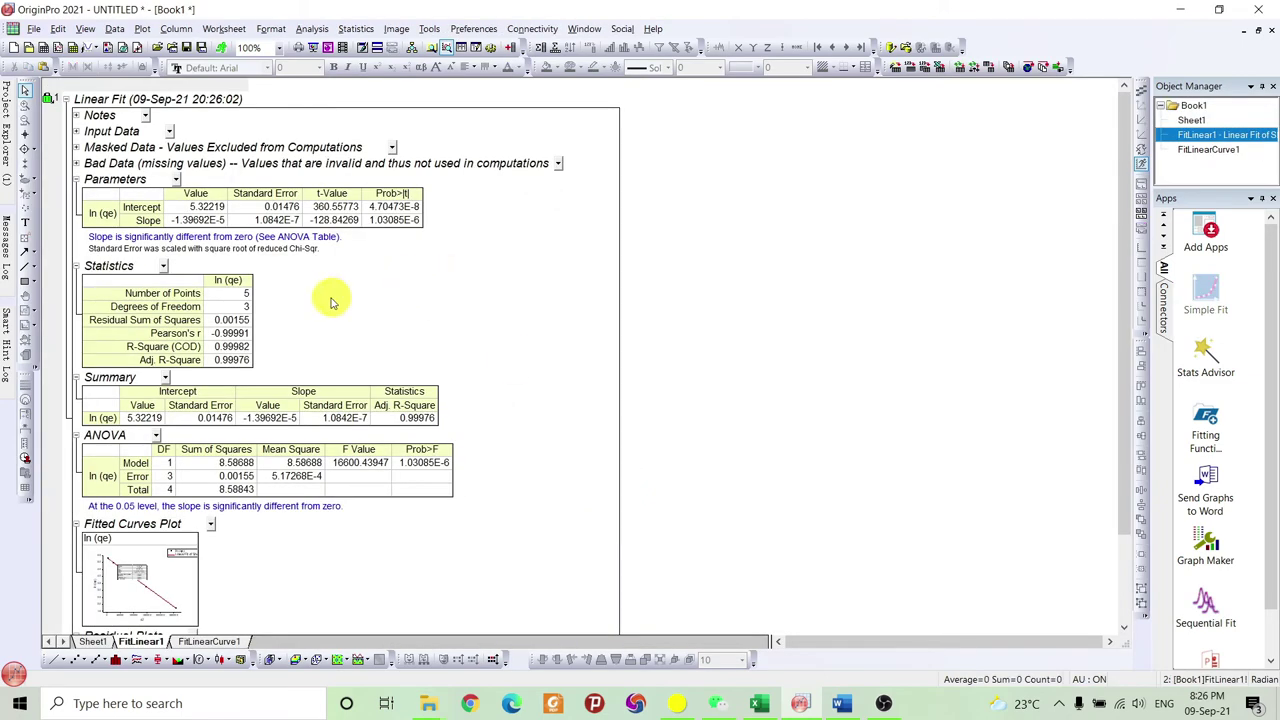
# Copy the slope value from the fit report's Parameters table and paste it into the Slope cell M21 in Excel.
pyautogui.scroll(3, 330, 295)
pyautogui.scroll(2, 247, 295)
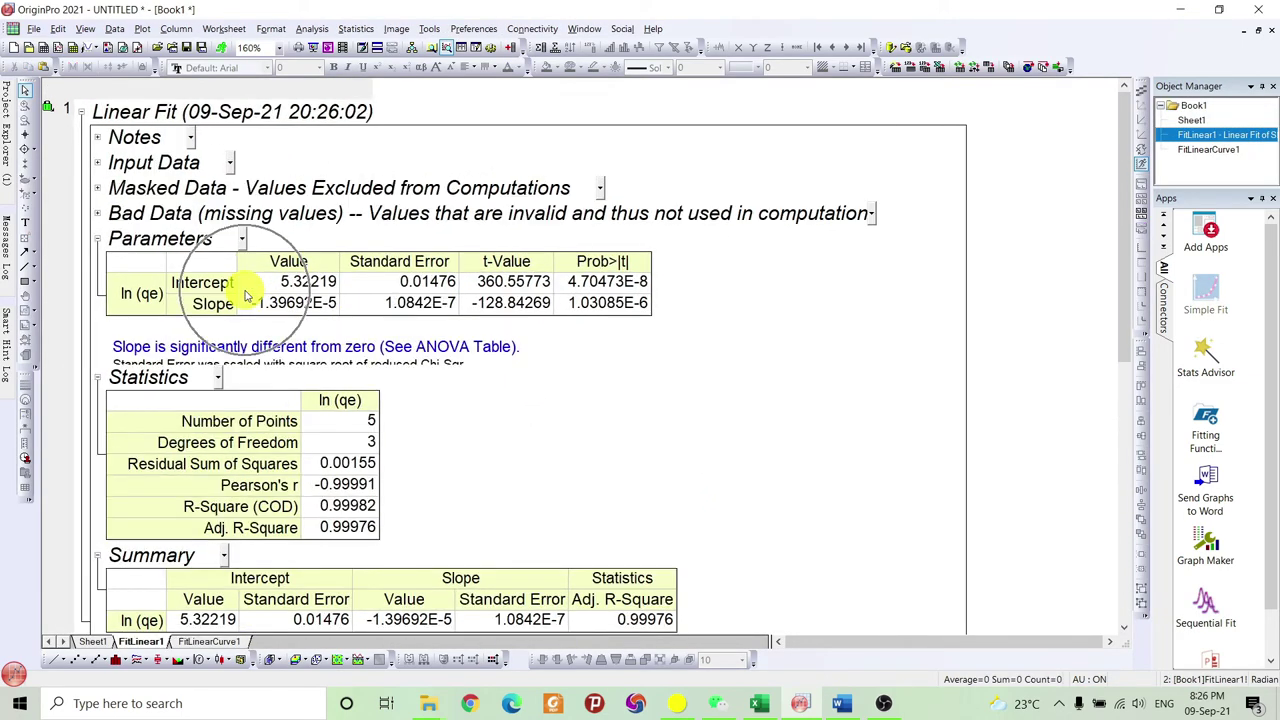
pyautogui.click(265, 310)
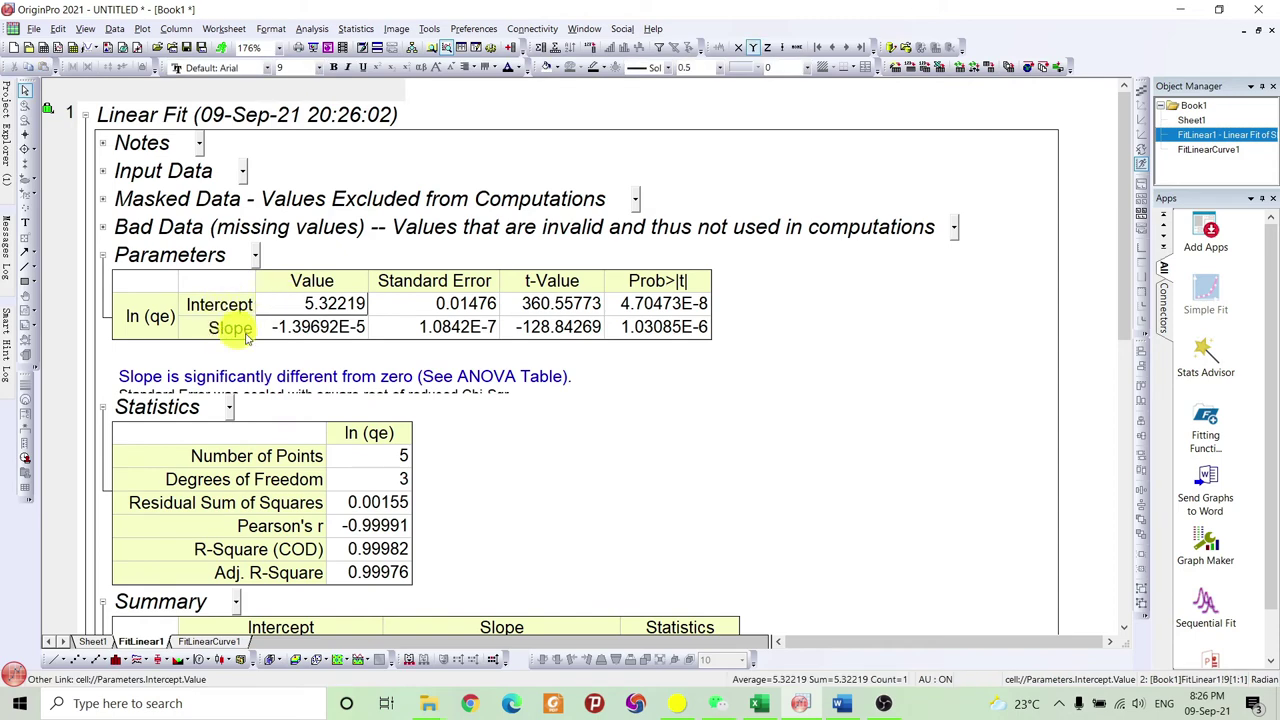
pyautogui.rightClick(320, 327)
pyautogui.click(320, 327)
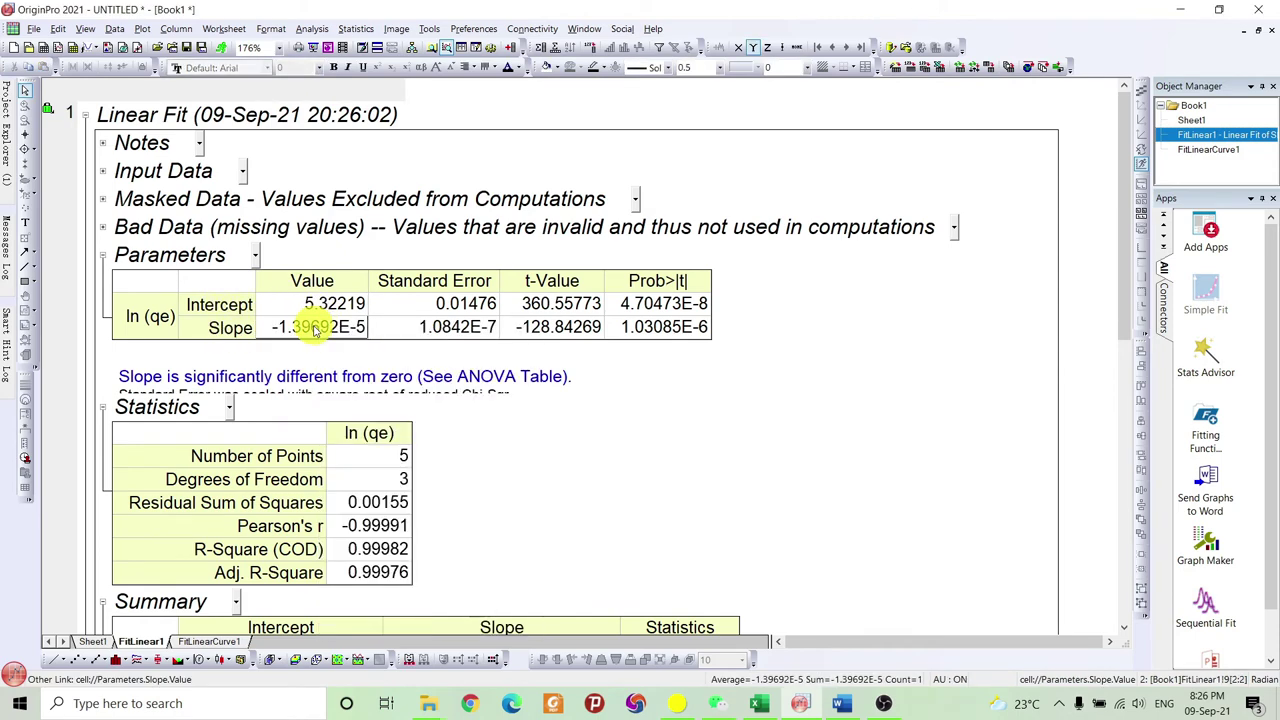
pyautogui.rightClick(320, 327)
pyautogui.click(345, 336)
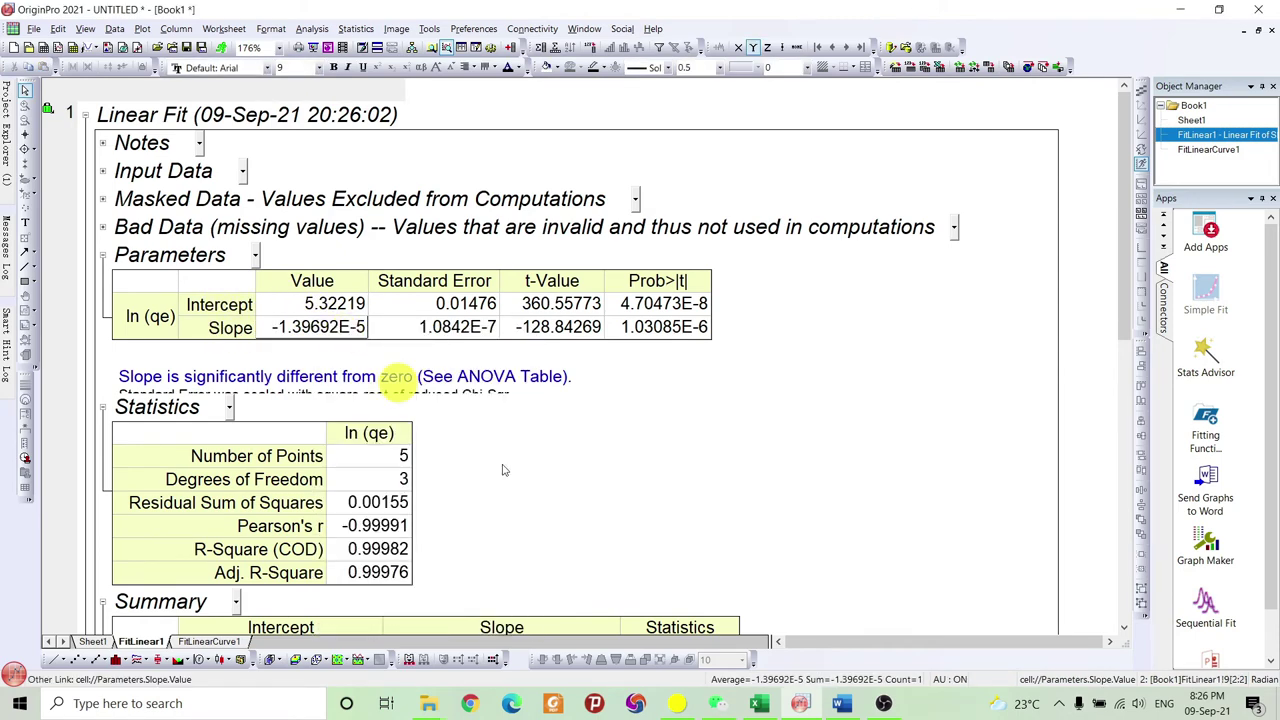
pyautogui.click(759, 703)
pyautogui.rightClick(467, 489)
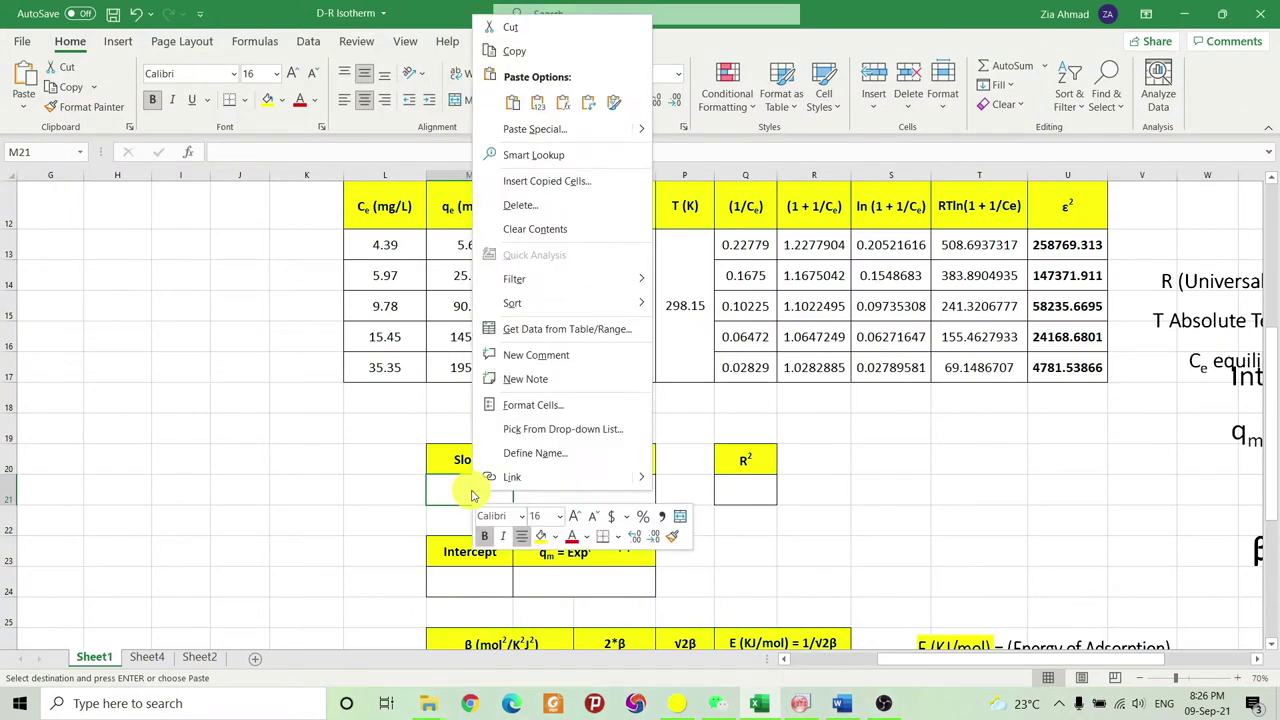
pyautogui.click(497, 103)
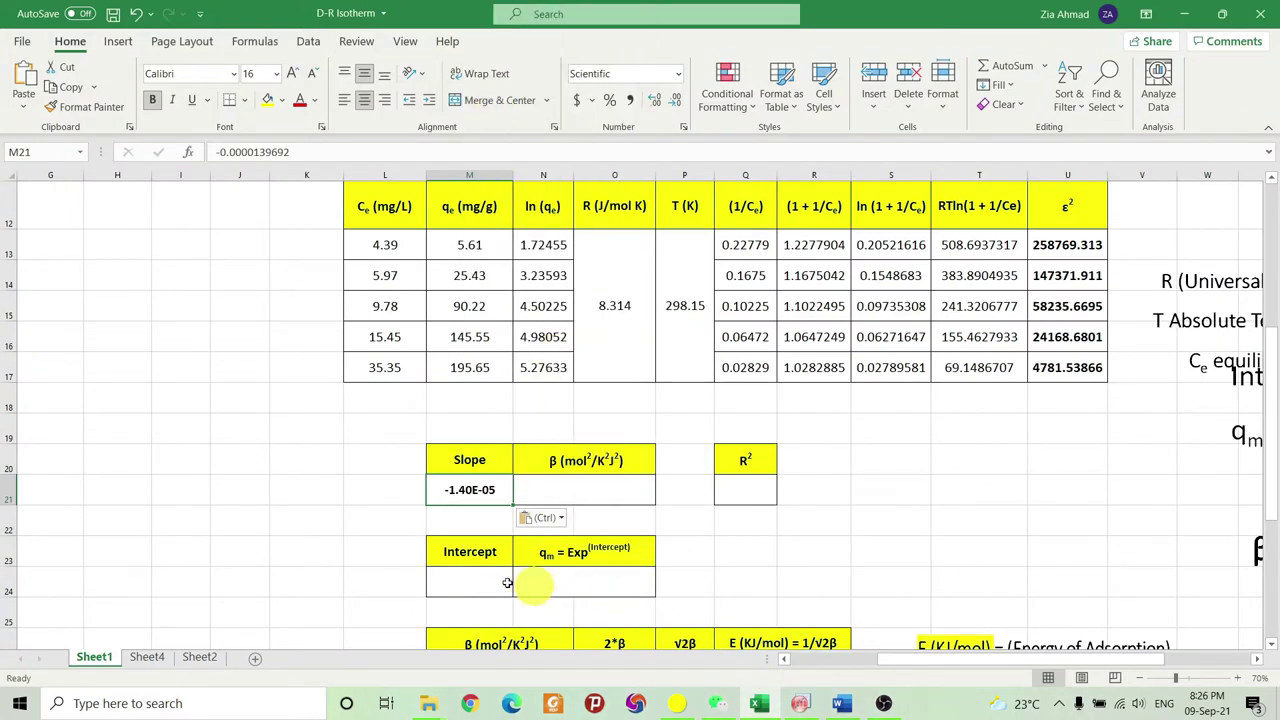
# Copy the intercept value from the OriginPro fit report and paste it into the Intercept cell M24 of the Excel sheet.
pyautogui.click(800, 703)
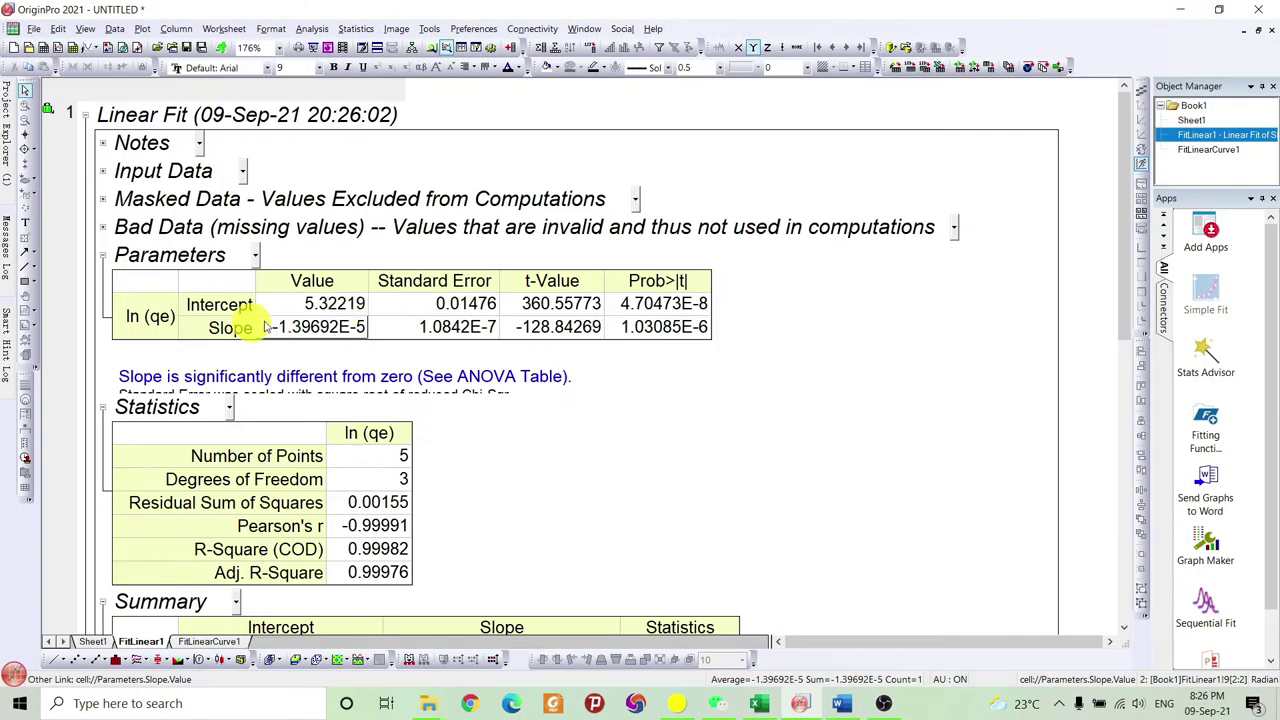
pyautogui.click(318, 305)
pyautogui.rightClick(318, 305)
pyautogui.click(336, 314)
pyautogui.click(759, 703)
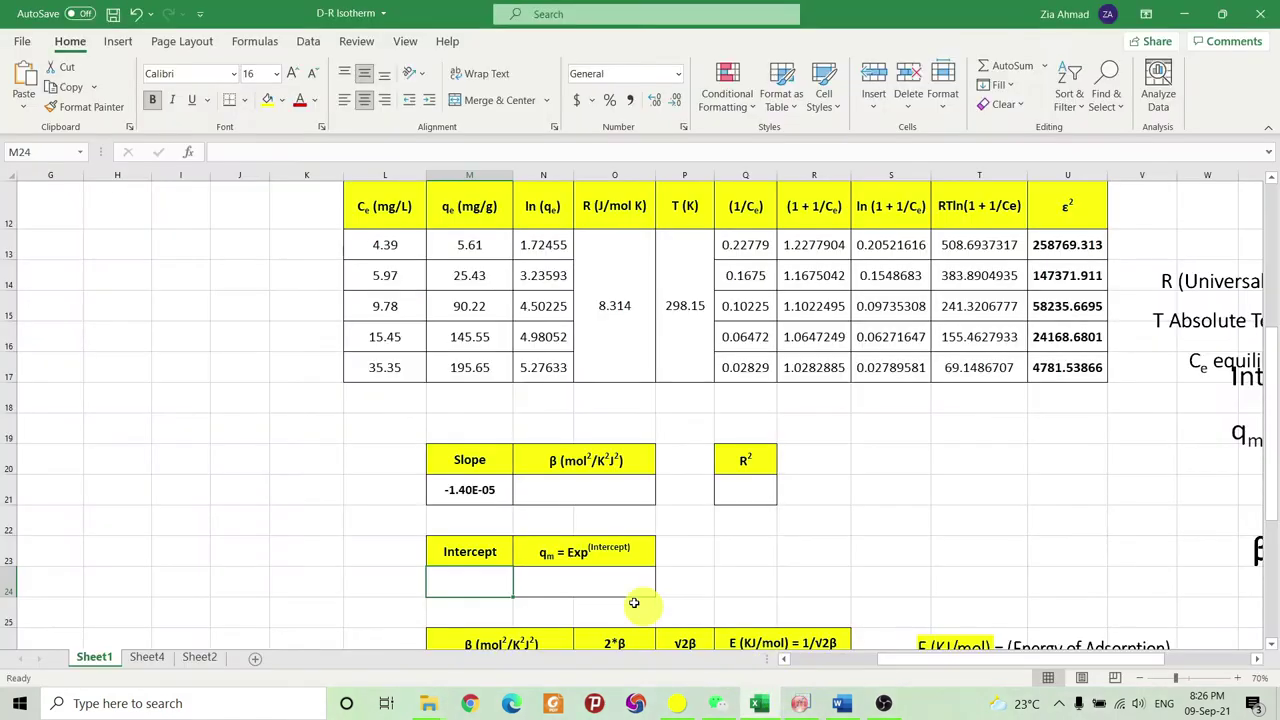
pyautogui.rightClick(469, 574)
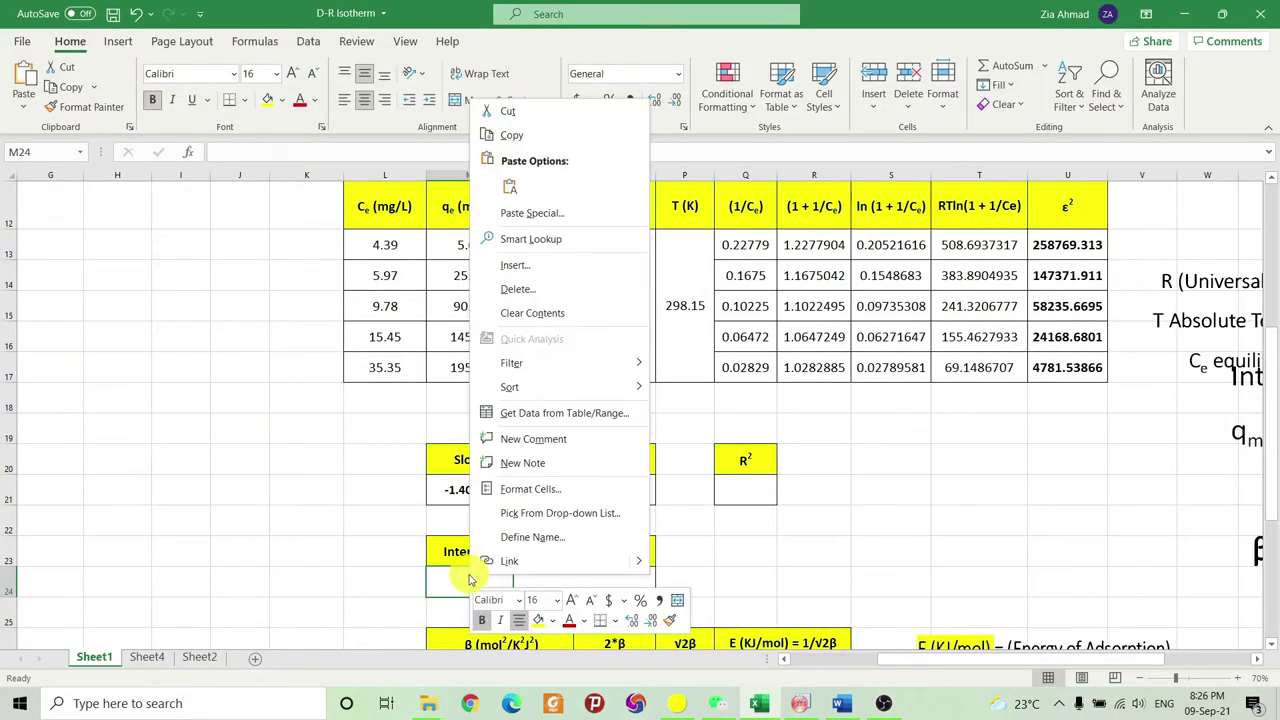
pyautogui.click(476, 185)
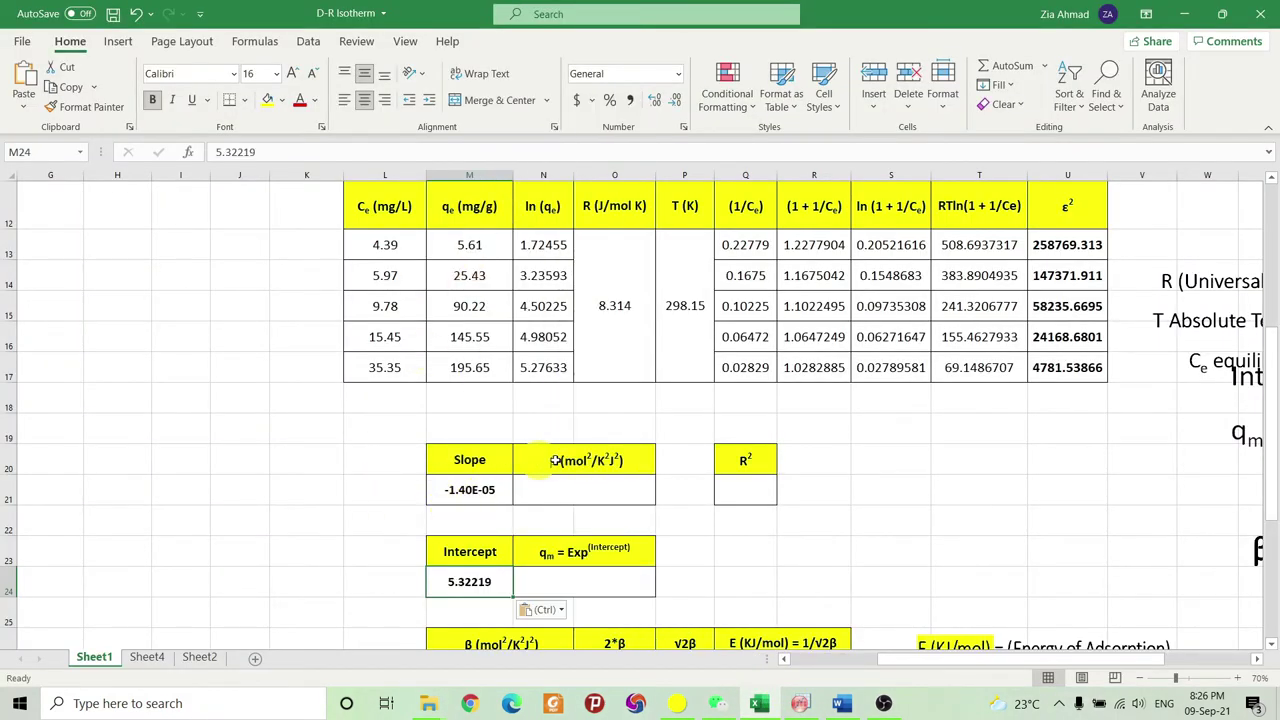
# Move the picture of the β = (-1) * (Slope) equation beside the R² table, around columns S to U.
pyautogui.click(752, 520)
pyautogui.click(866, 486)
pyautogui.moveTo(1244, 560); pyautogui.dragTo(932, 484)
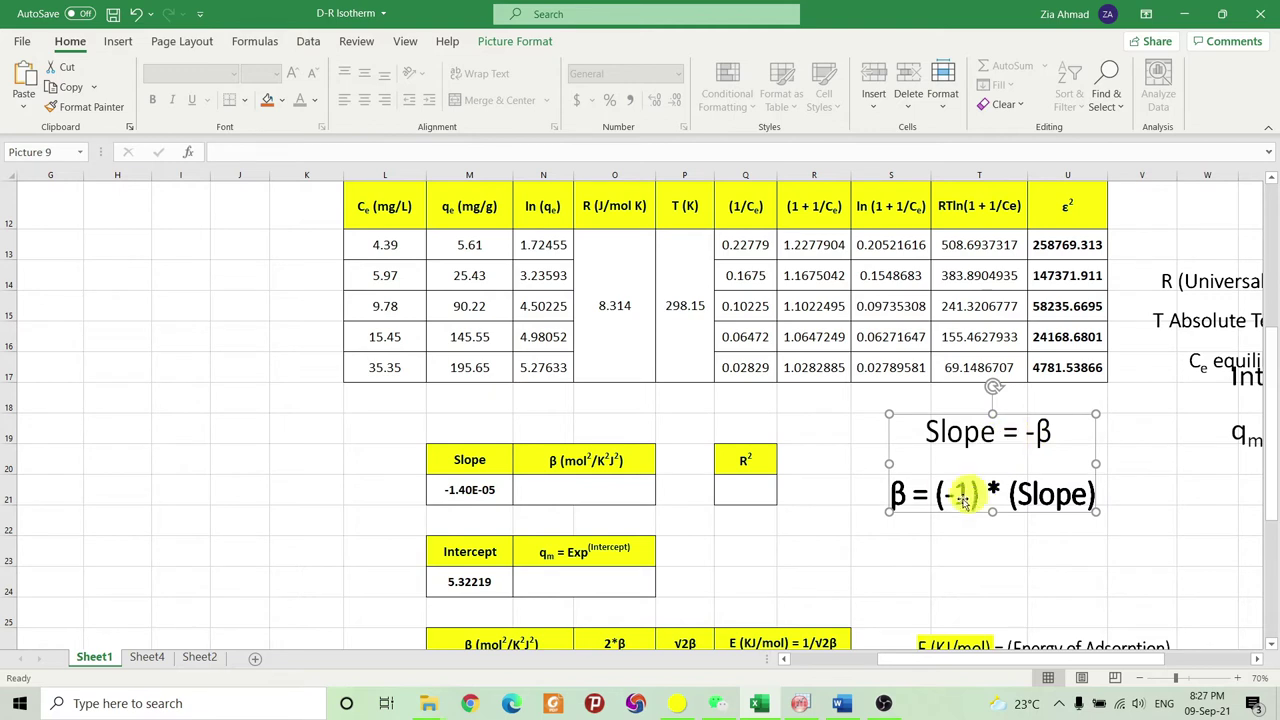
# Enter the β formula in N21, beginning with =(-1)*( to negate the slope.
pyautogui.click(616, 482)
pyautogui.write('=(-1)*(')
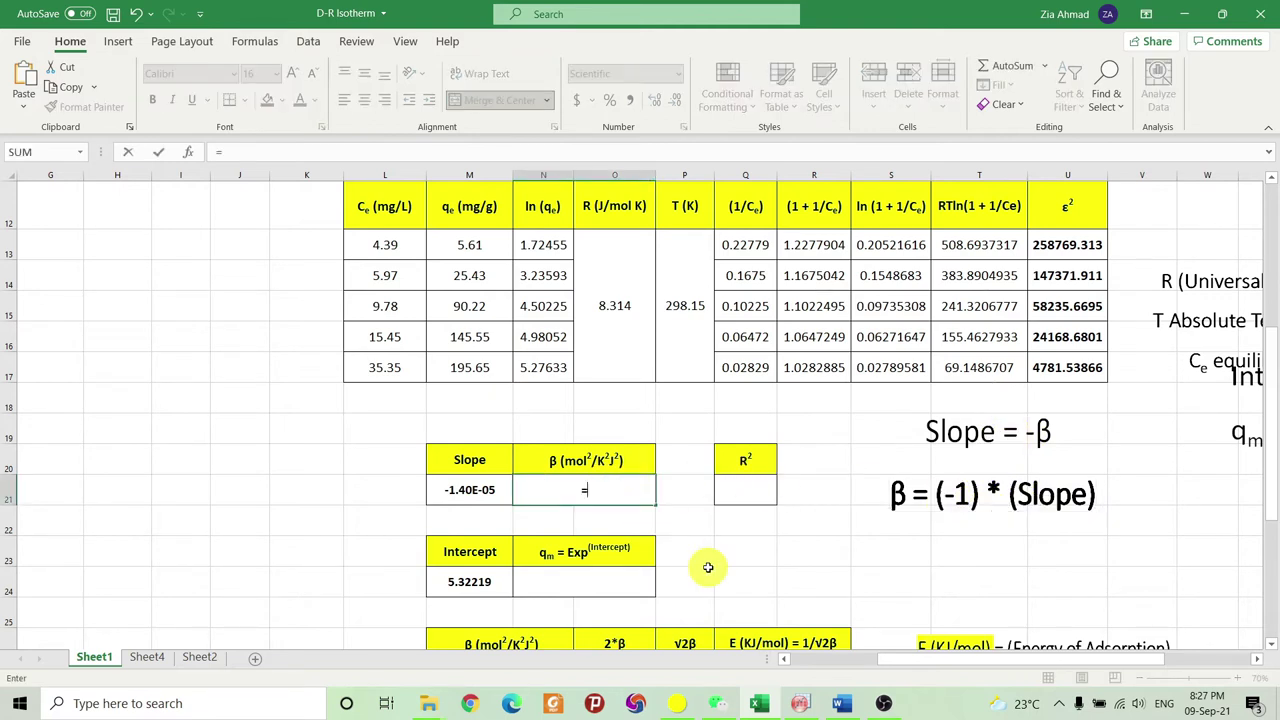